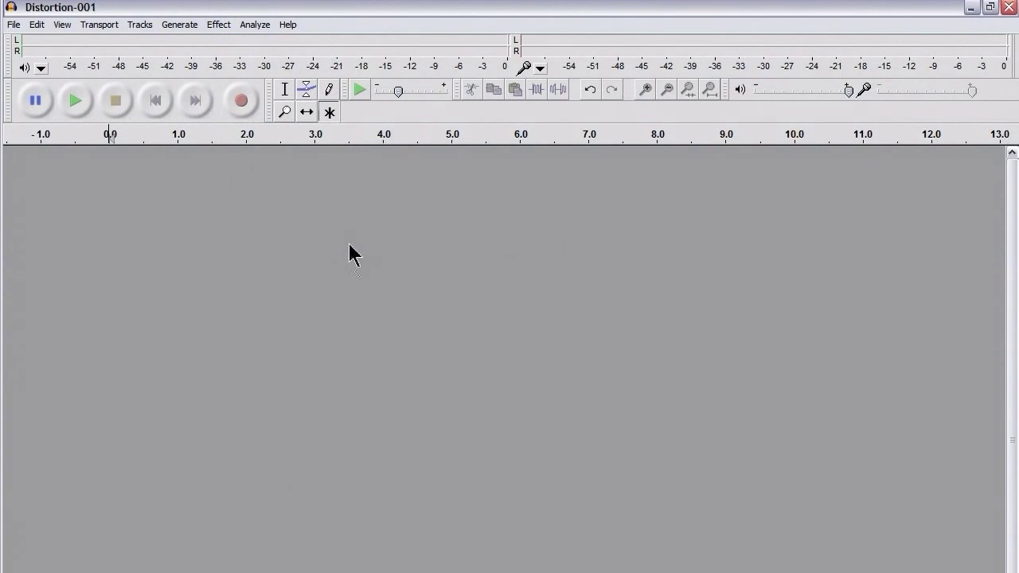
Open MOV-003.AVI from the Movies folder so its audio loads as a mono track
click(11, 25)
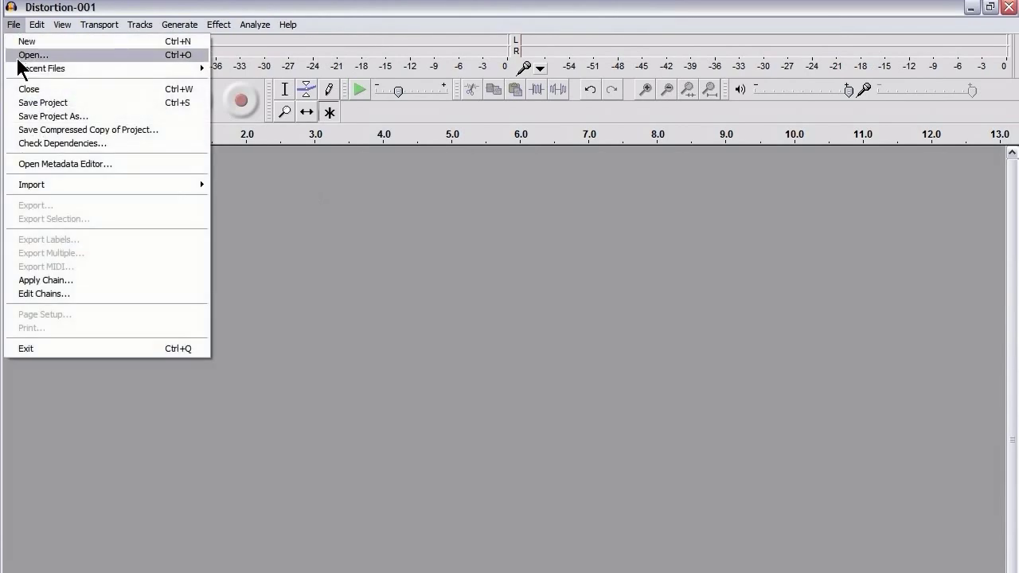
click(22, 55)
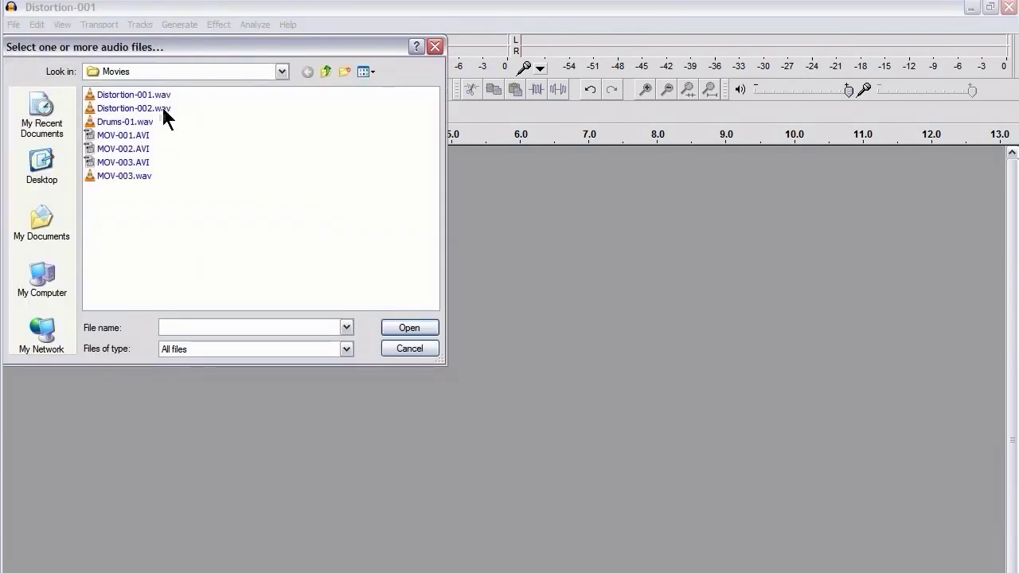
click(127, 163)
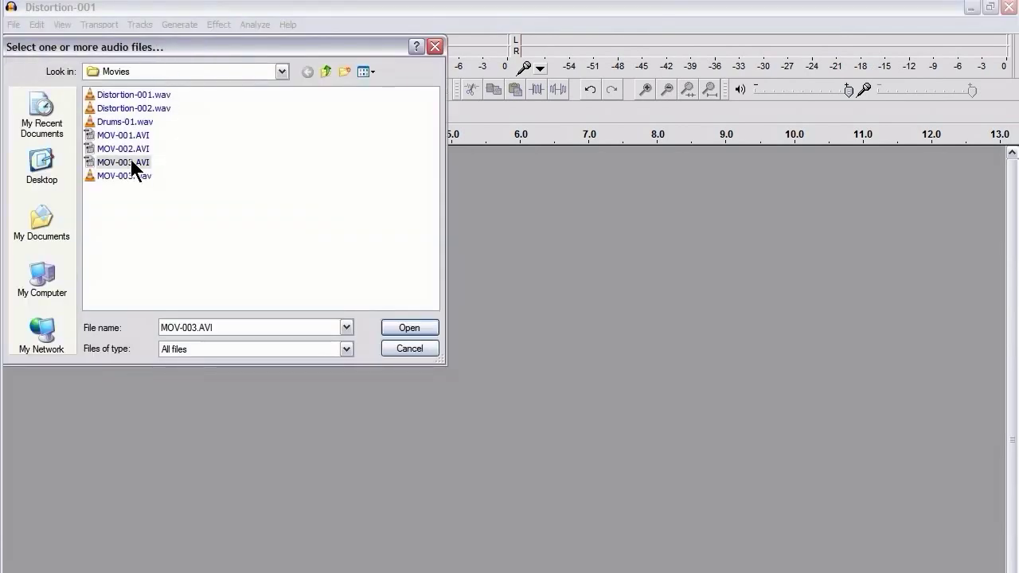
click(409, 328)
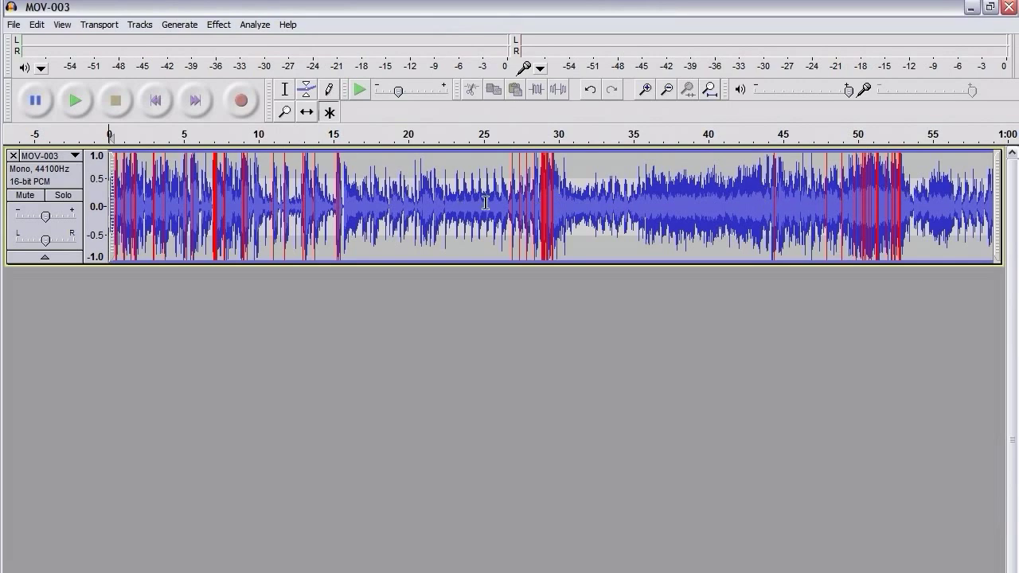
drag(581, 199, 516, 201)
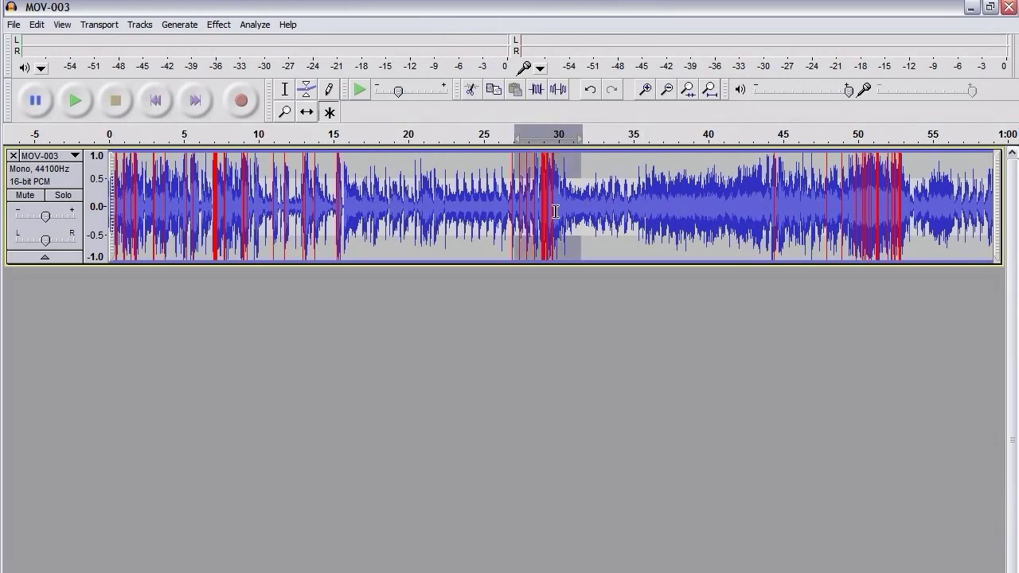
click(689, 90)
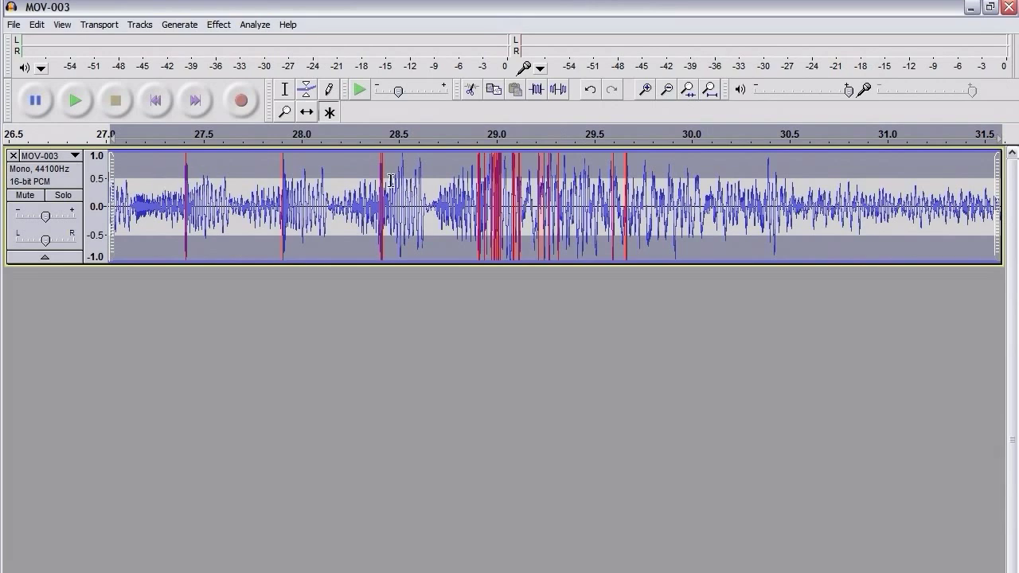
click(459, 193)
drag(459, 193, 562, 180)
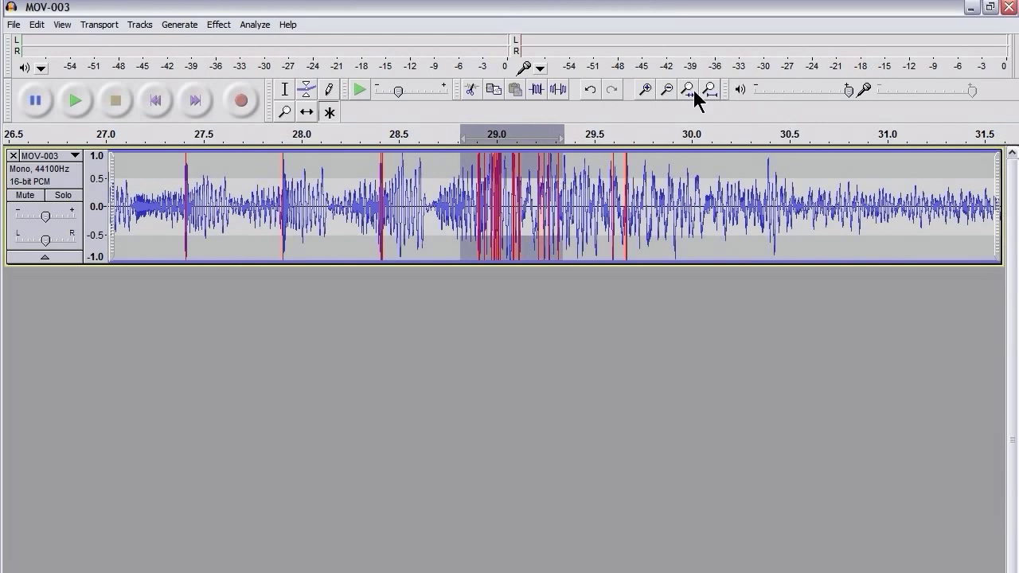
click(689, 90)
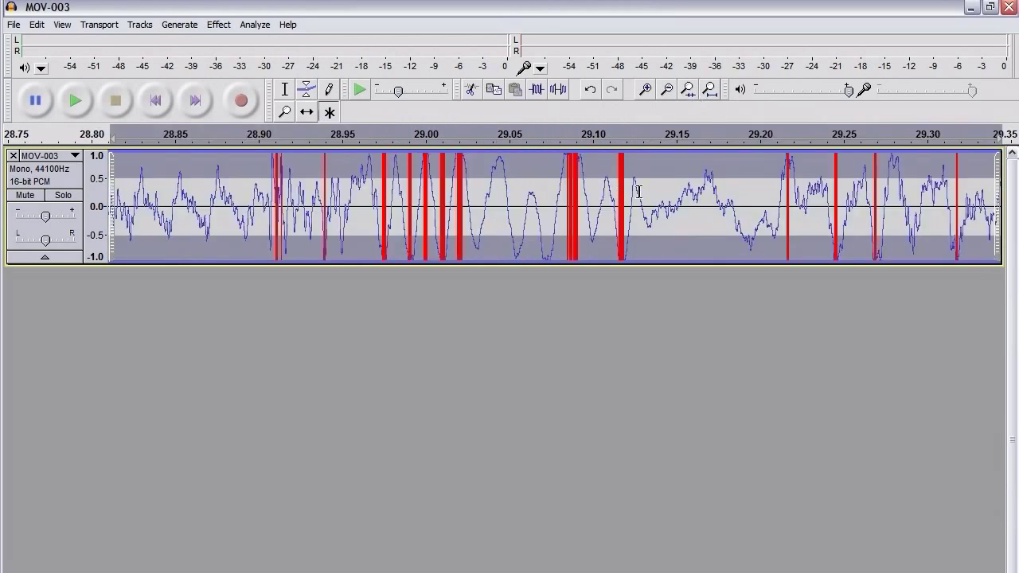
drag(639, 192, 264, 192)
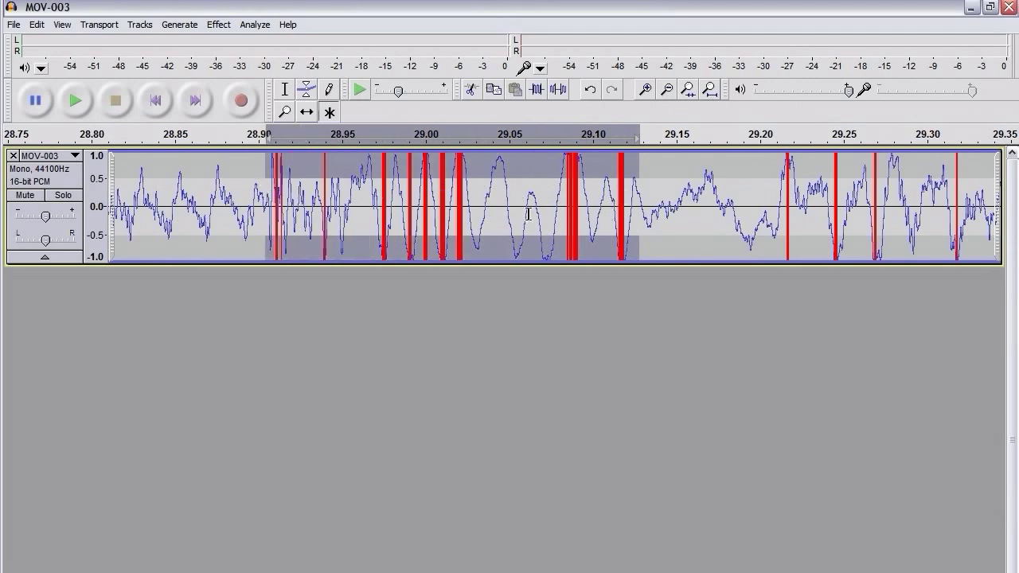
click(426, 222)
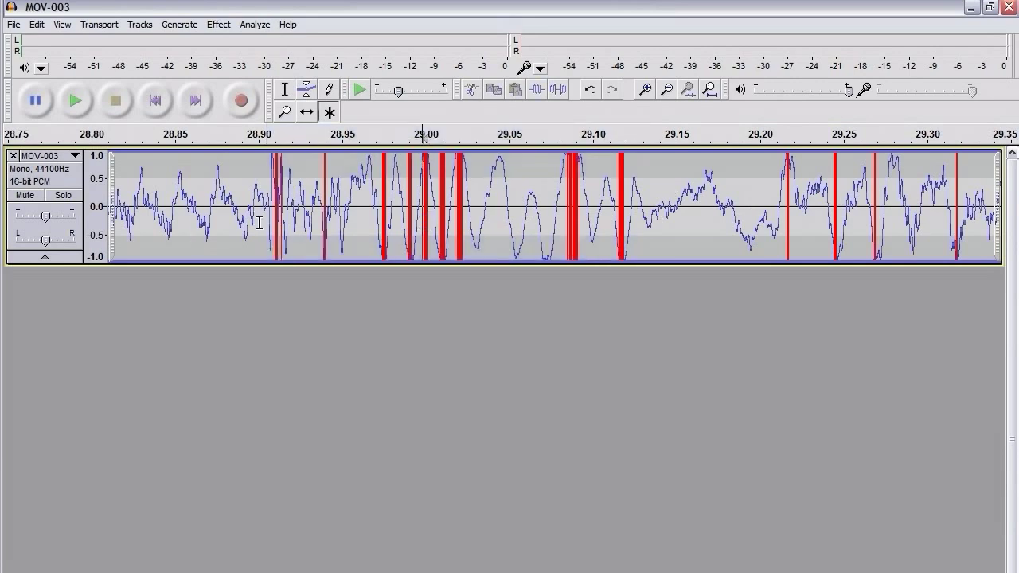
click(543, 223)
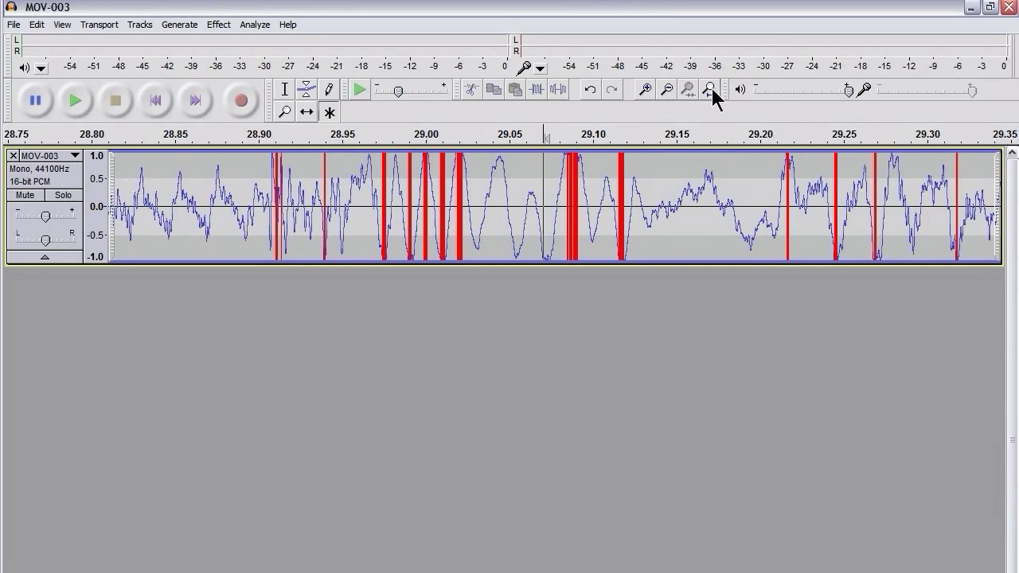
click(710, 90)
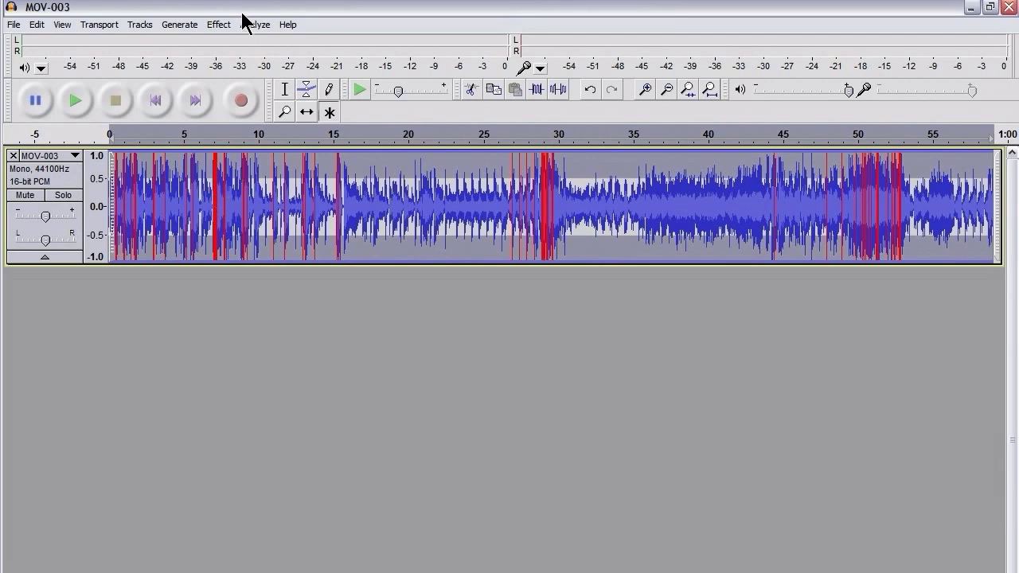
Amplify the whole MOV-003 track by -15 dB
click(218, 24)
click(226, 63)
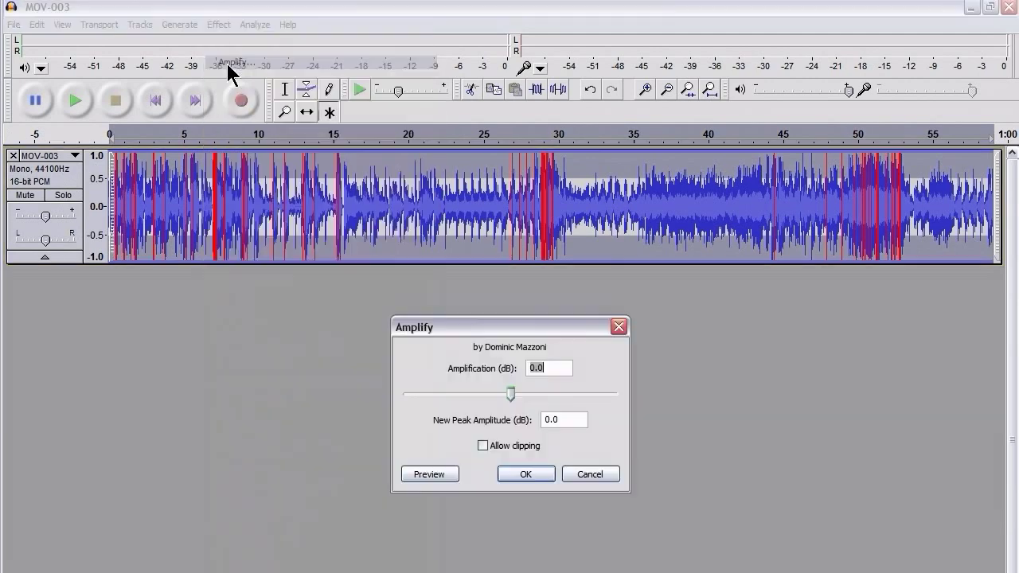
text(-15)
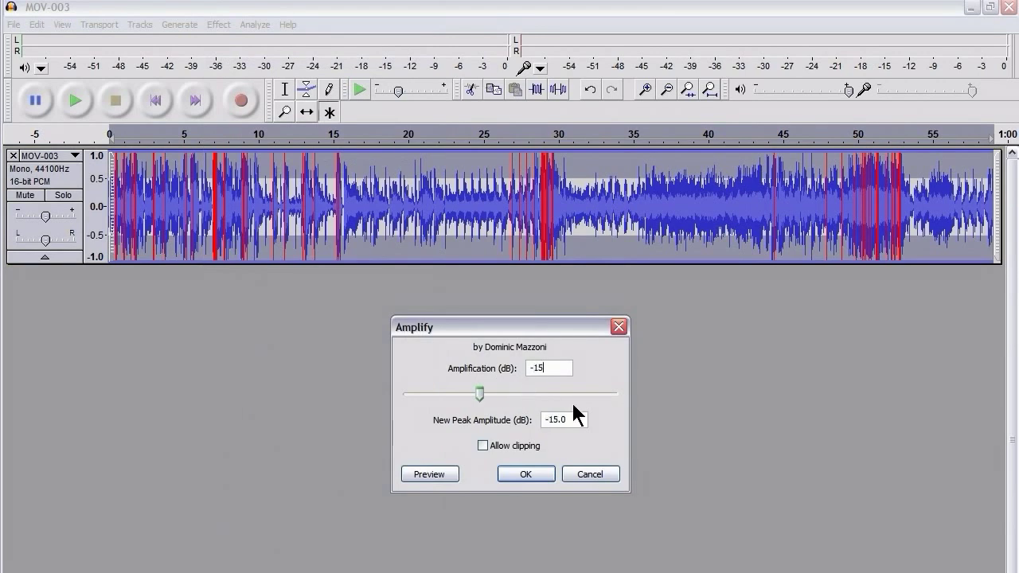
click(525, 474)
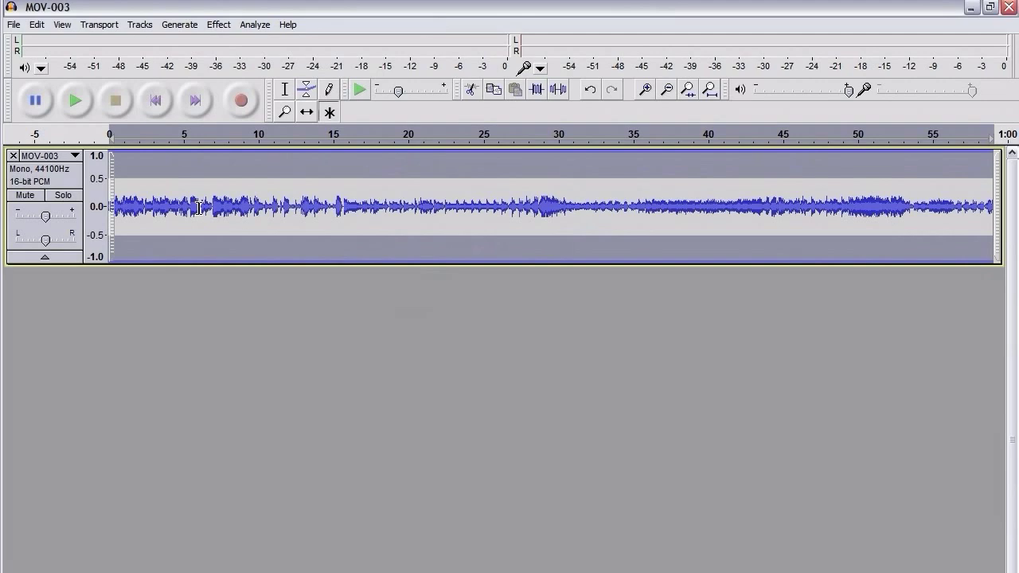
click(217, 25)
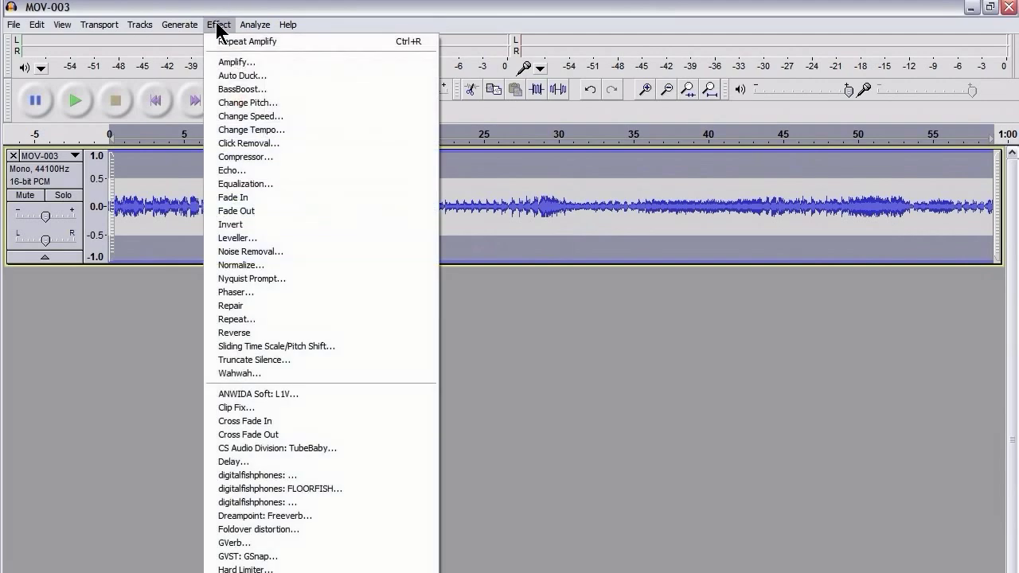
Run Clip Fix on the MOV-003 track with the threshold of clipping left at 95%
click(233, 406)
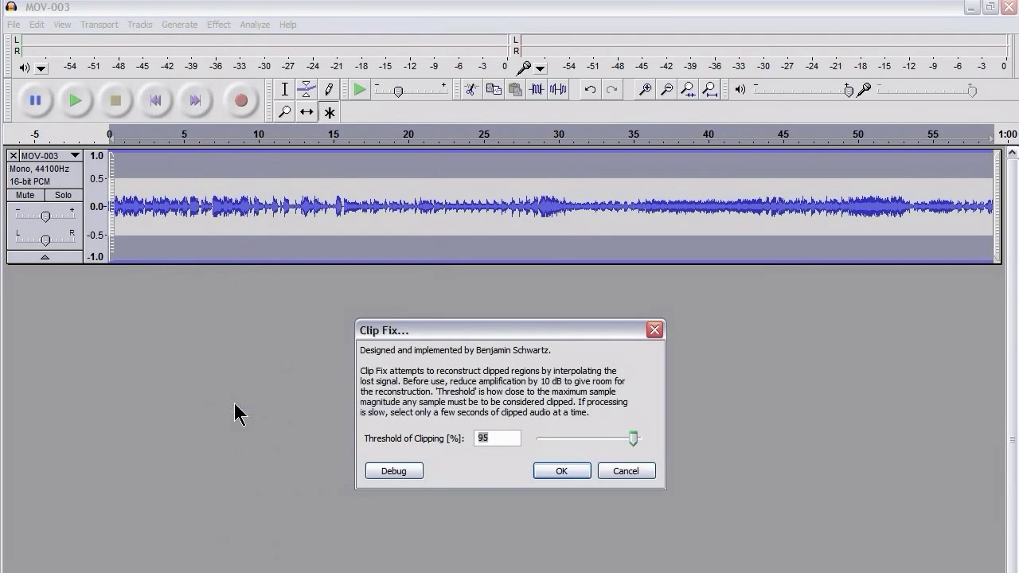
drag(476, 327, 471, 315)
key(Tab)
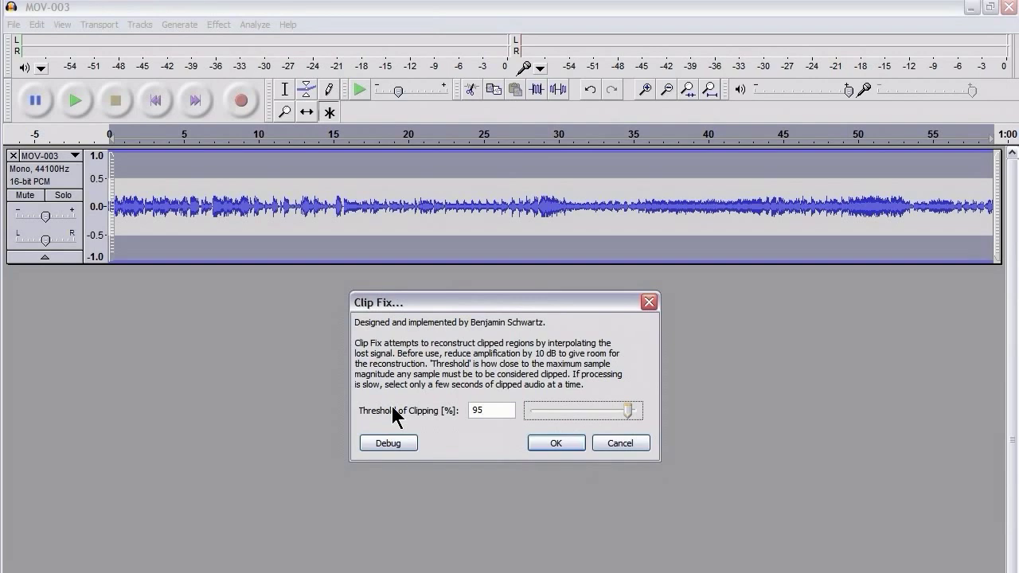
click(554, 440)
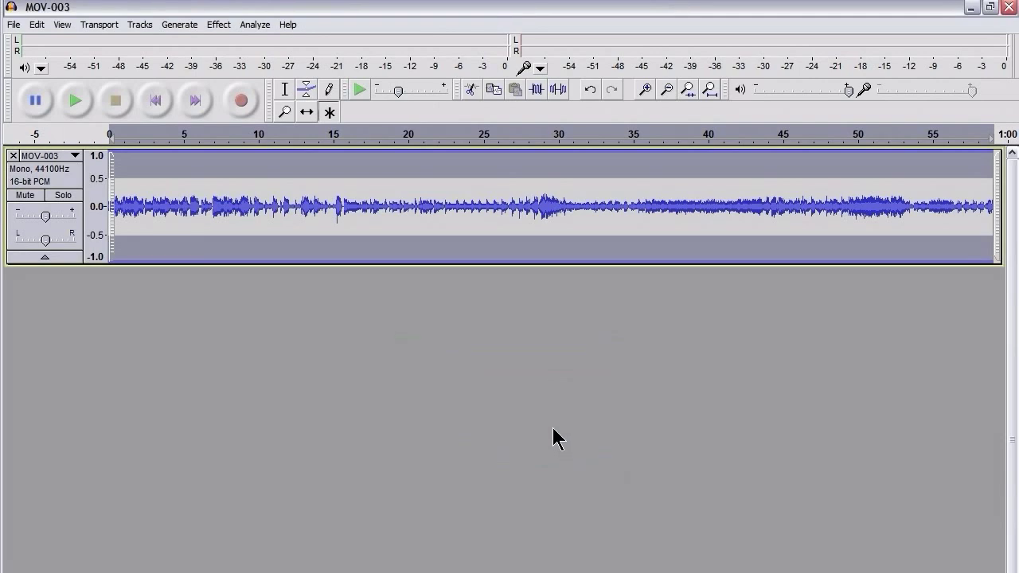
Amplify the repaired track by 10.8 dB so it peaks at 0 dB
click(219, 24)
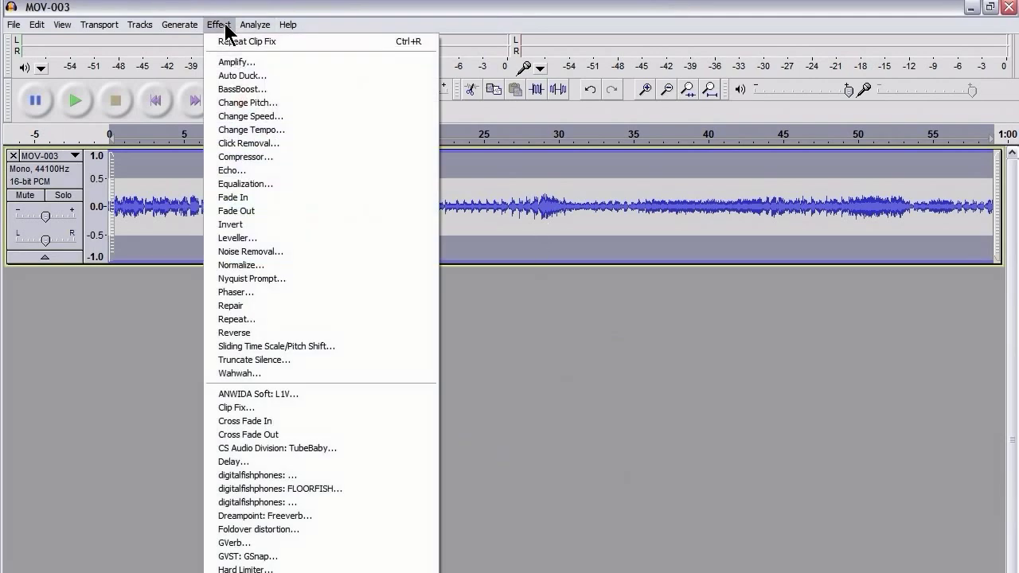
click(229, 64)
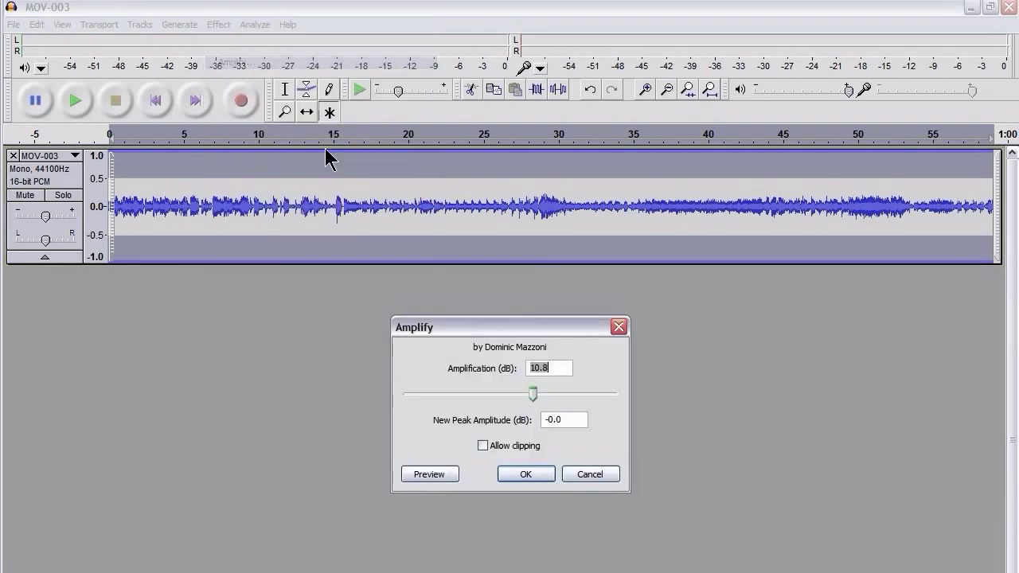
click(521, 468)
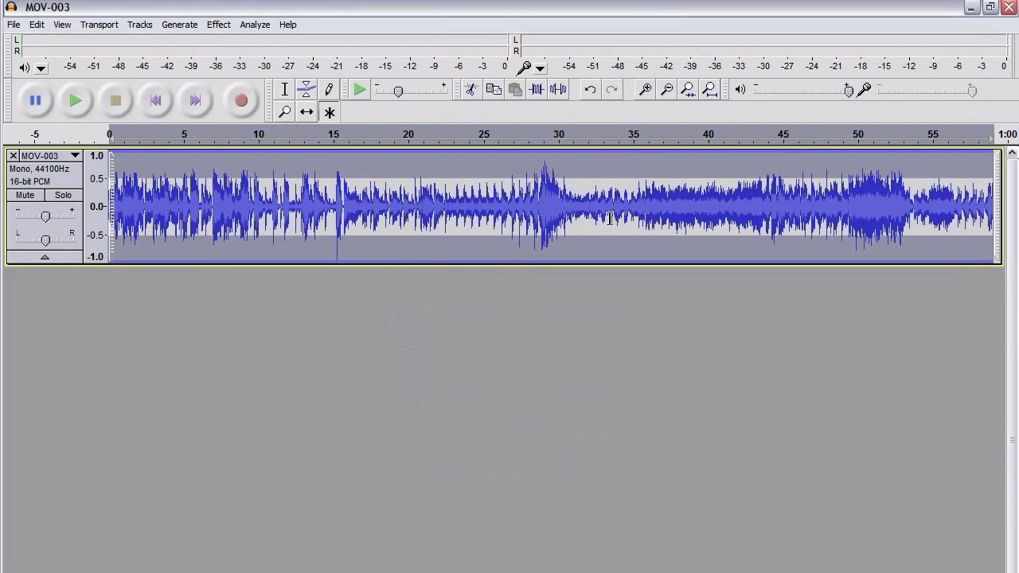
Zoom in around 28–30 s to inspect the waveform, then fit the whole project in view
drag(560, 223, 526, 224)
click(686, 90)
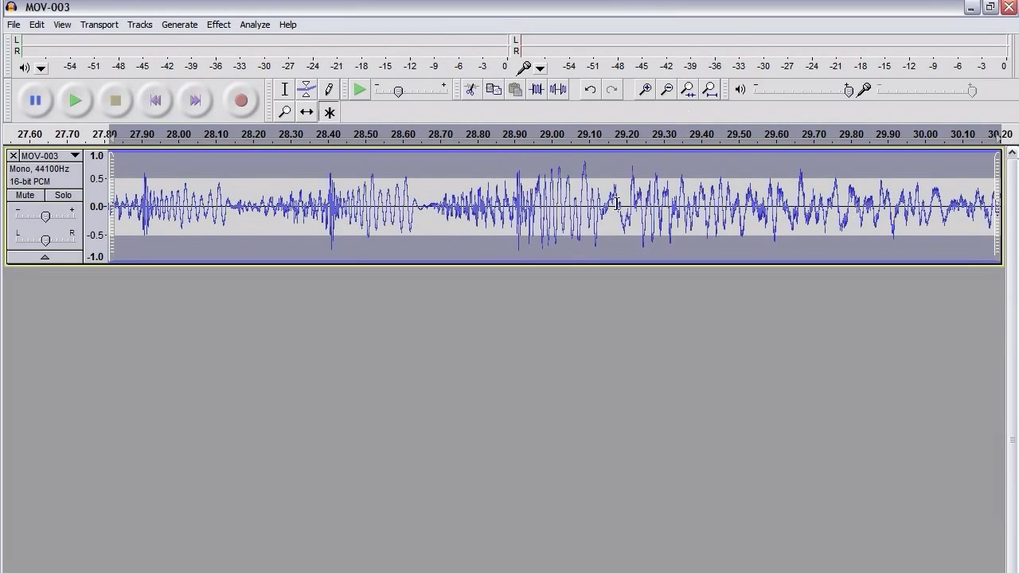
drag(658, 203, 474, 205)
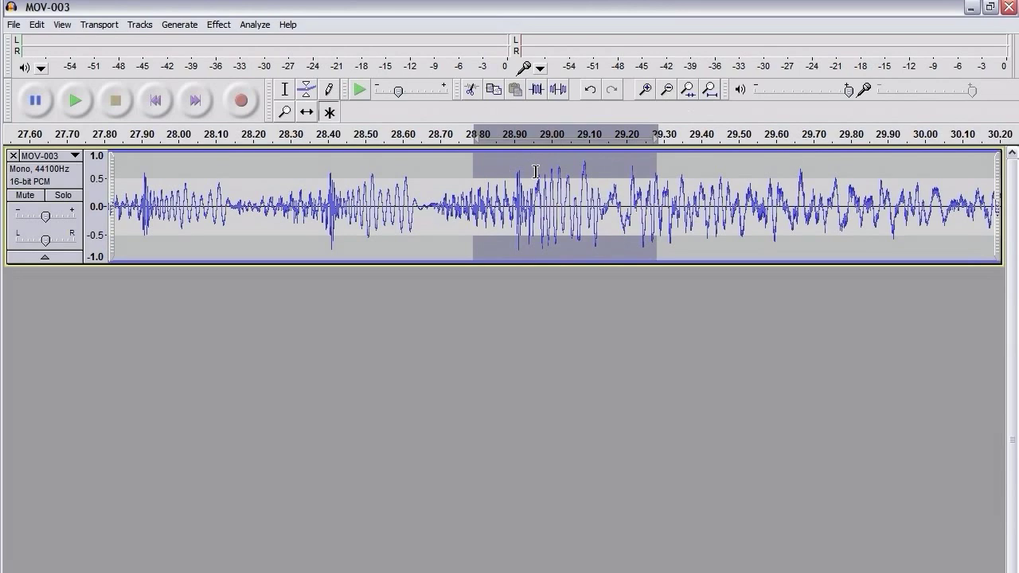
click(68, 188)
click(219, 25)
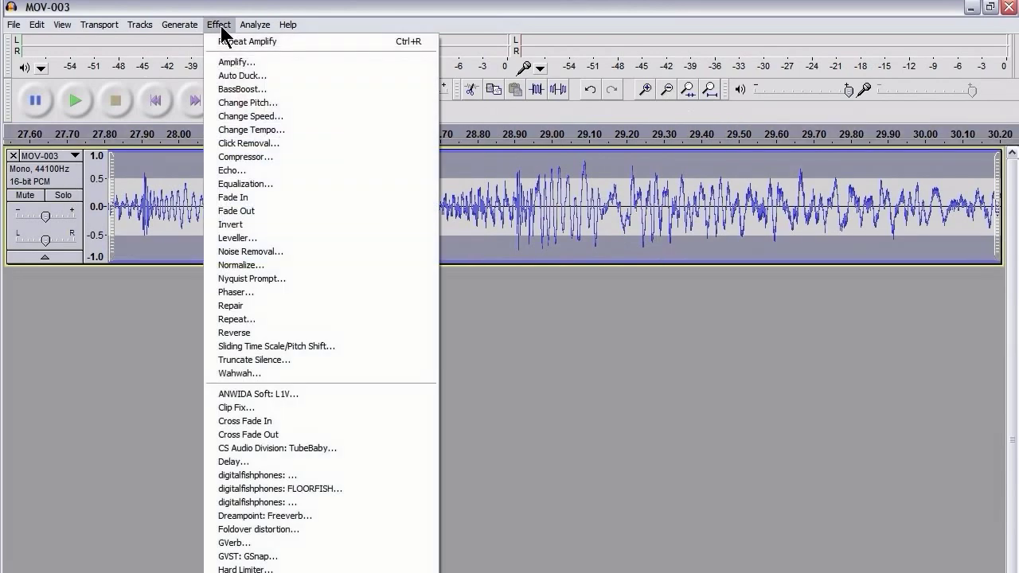
click(668, 20)
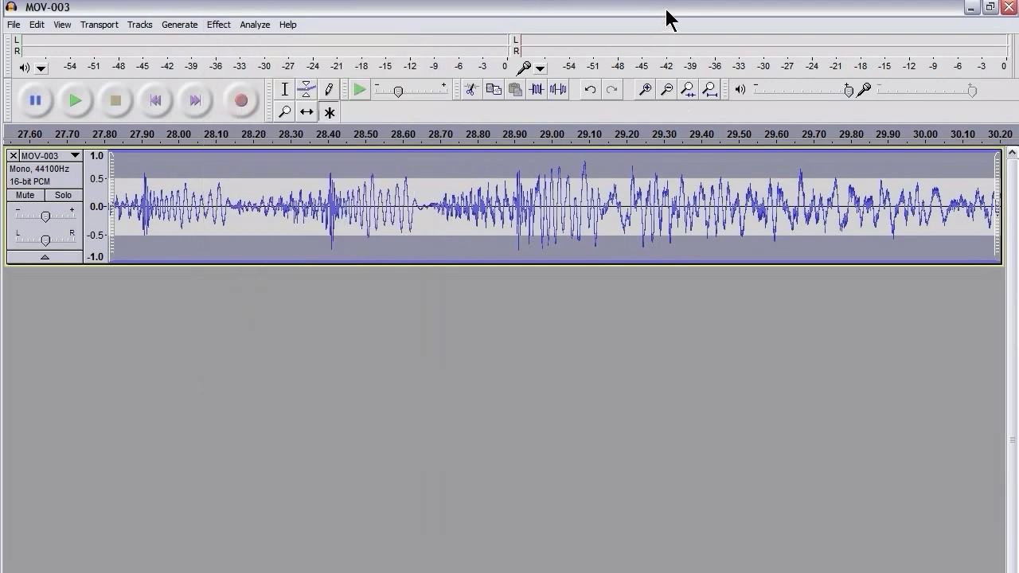
click(710, 90)
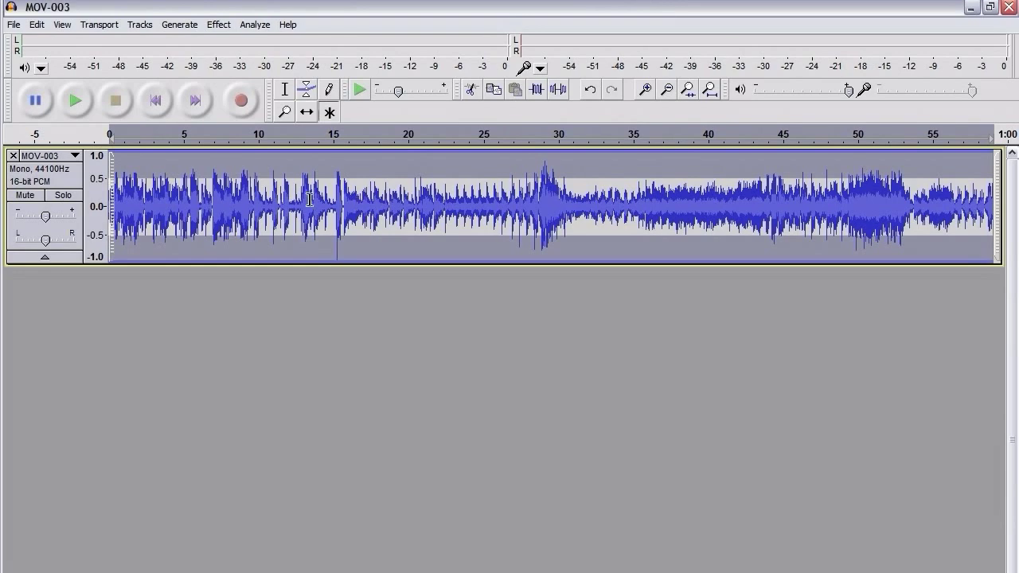
Undo the Amplify and Clip Fix passes, then redo them to compare quiet and loud versions
click(249, 198)
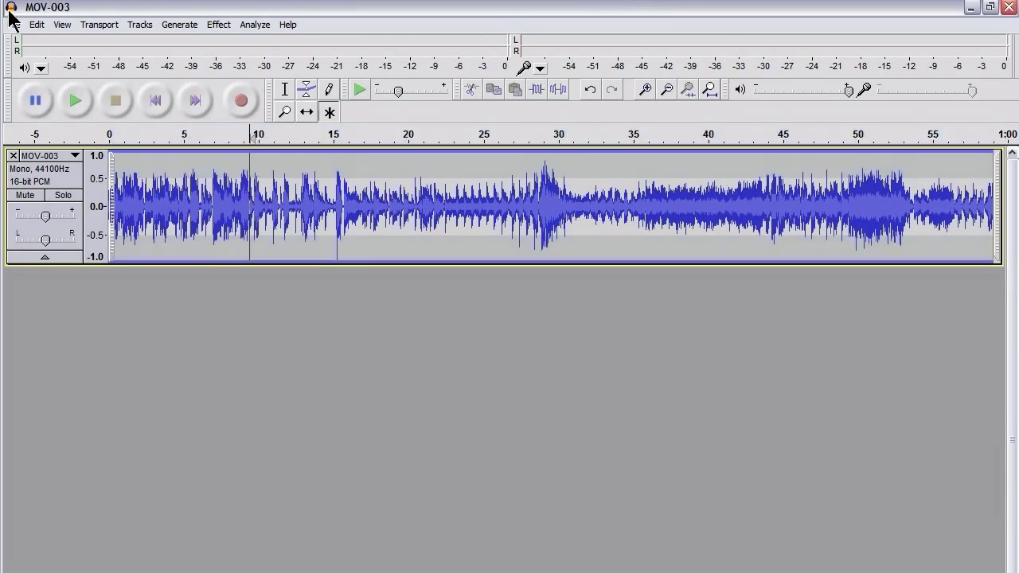
click(37, 25)
click(56, 41)
click(47, 28)
click(45, 41)
click(39, 25)
click(43, 39)
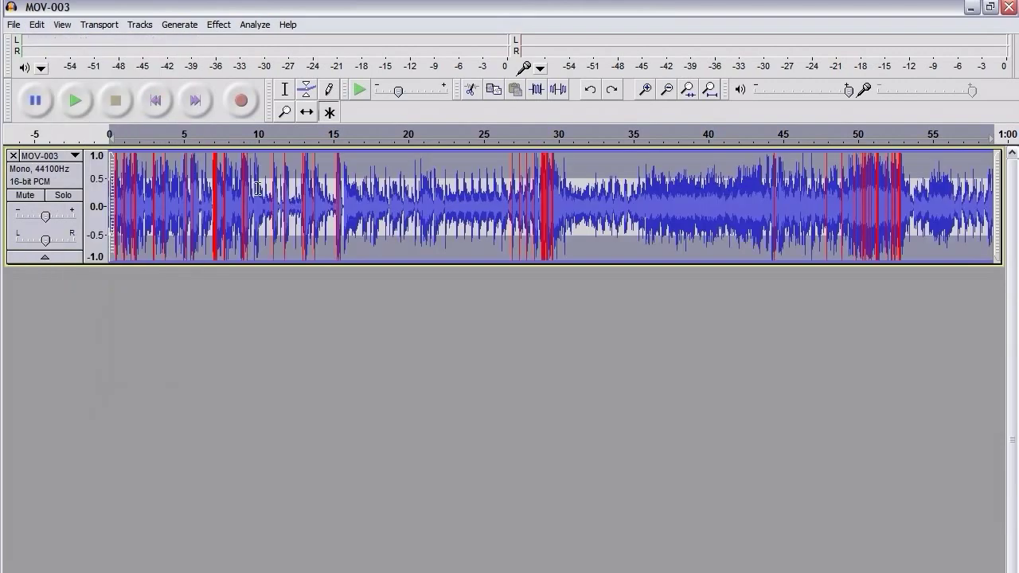
Undo the amplify boost again and select the first six seconds of the track
drag(189, 202, 103, 199)
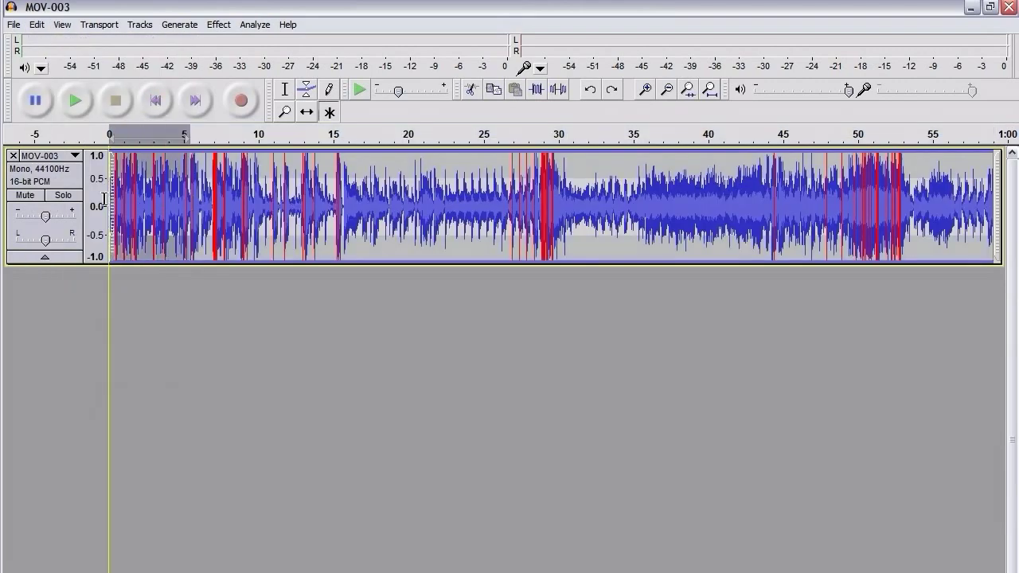
click(40, 26)
click(48, 53)
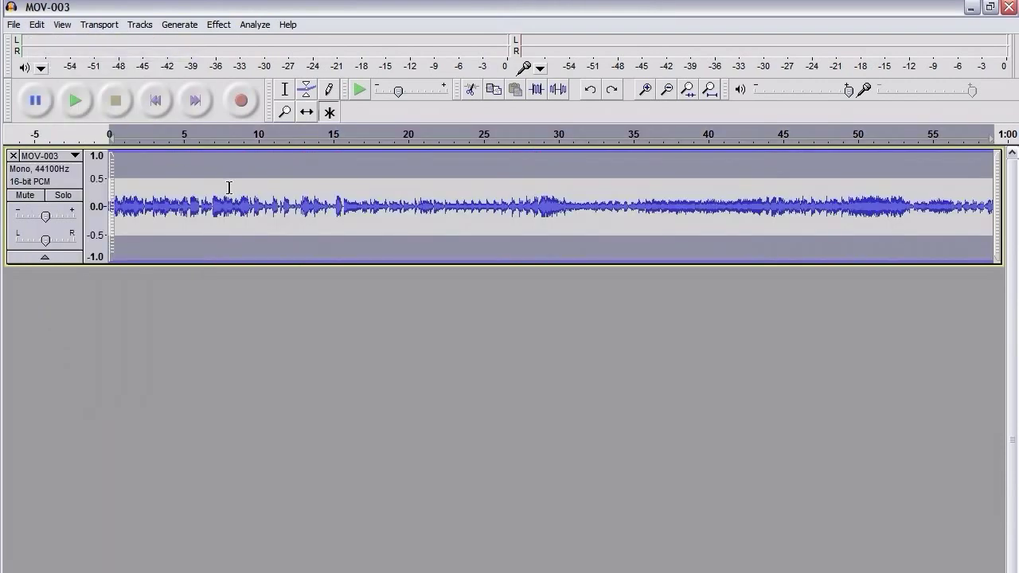
click(177, 199)
drag(201, 198, 24, 195)
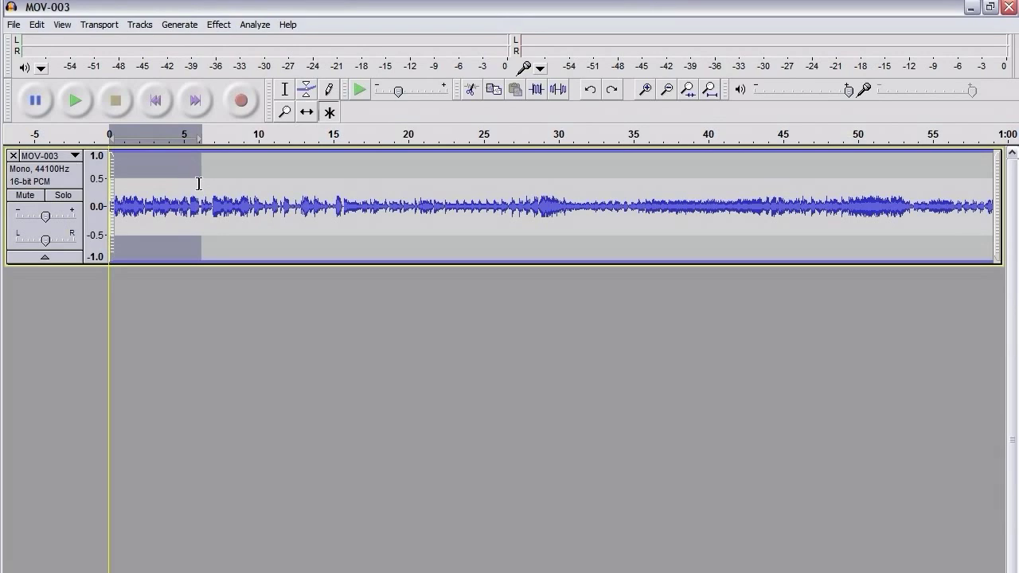
Redo the Clip Fix and Amplify passes on the MOV-003 track
click(255, 199)
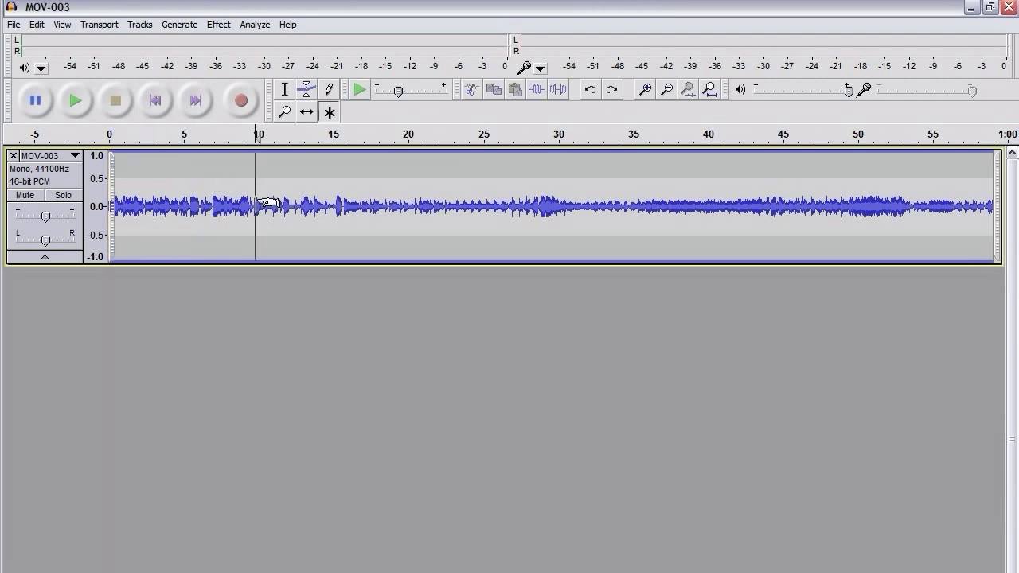
click(459, 205)
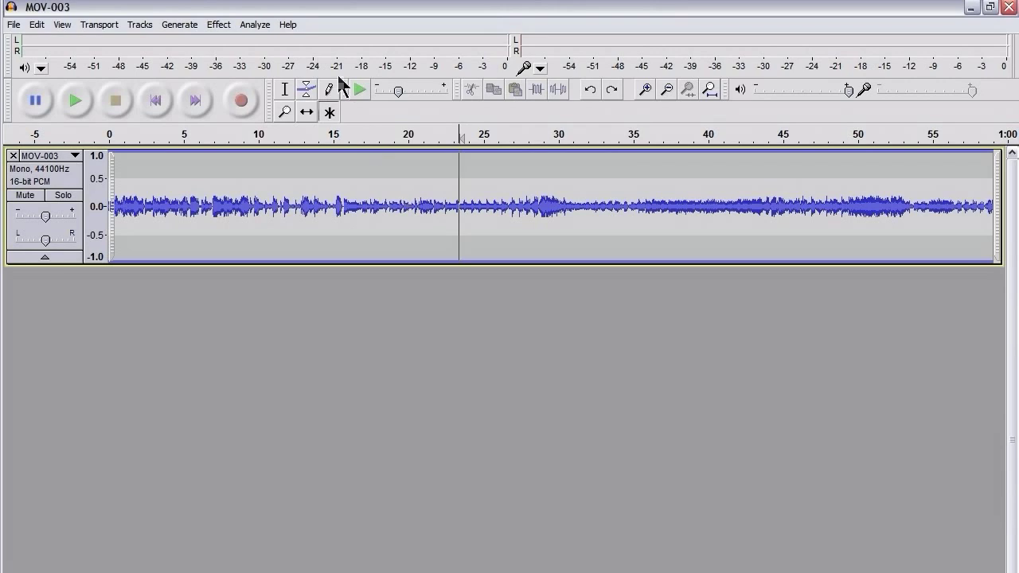
click(42, 22)
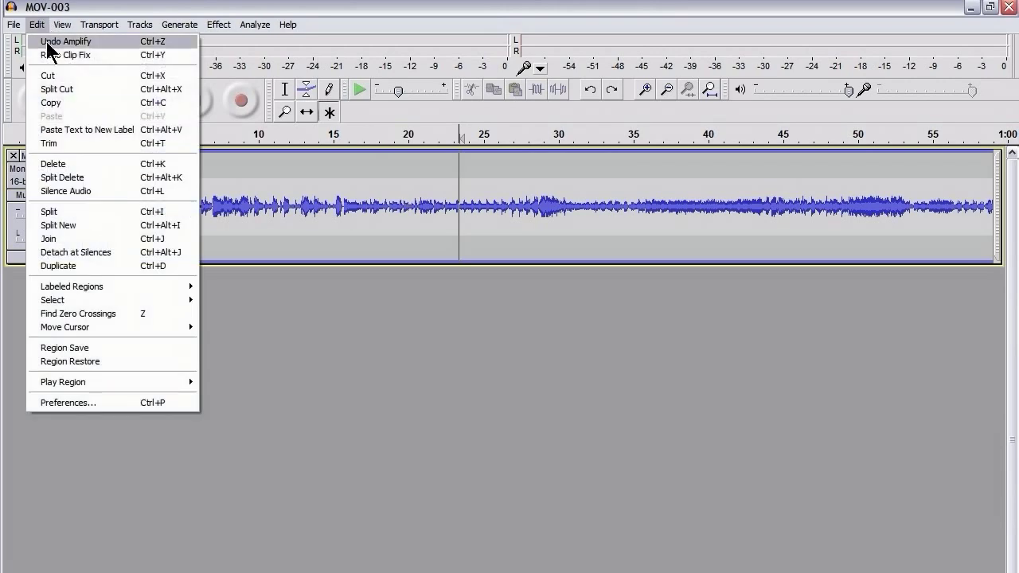
click(52, 56)
click(40, 24)
click(49, 55)
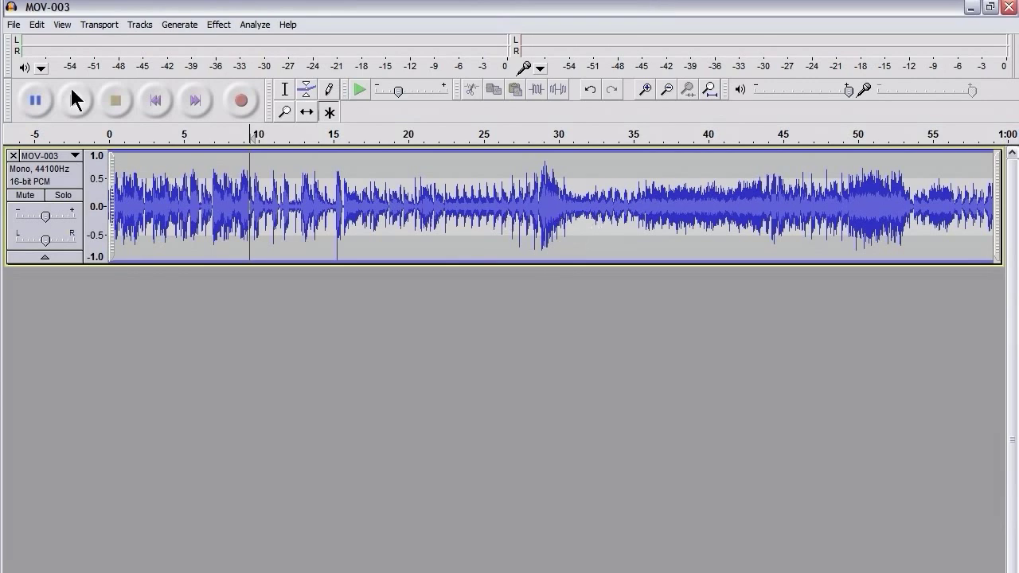
Close the MOV-003 track and choose Distortion-002.wav from the Movies folder to open
click(13, 155)
click(12, 29)
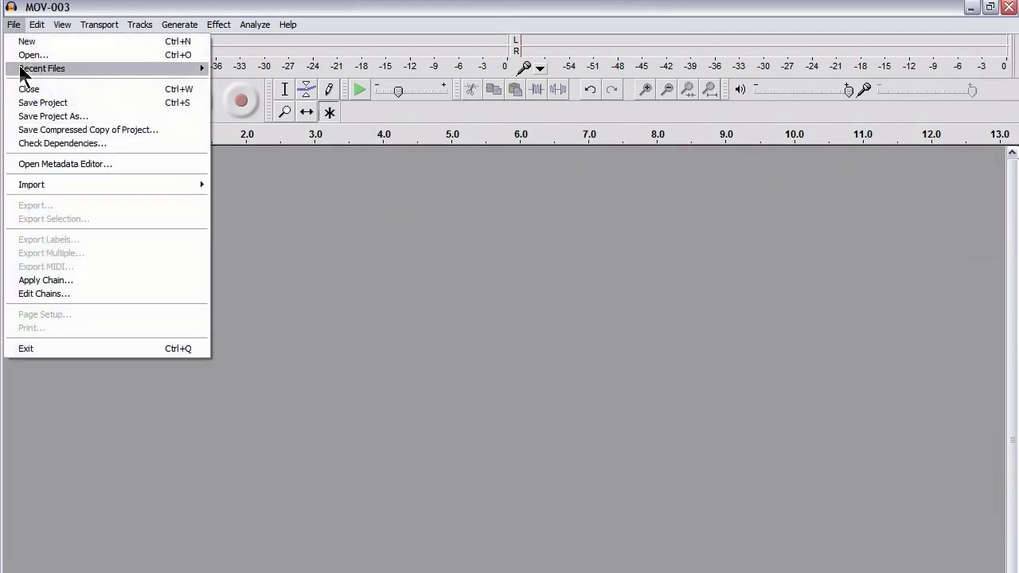
click(29, 56)
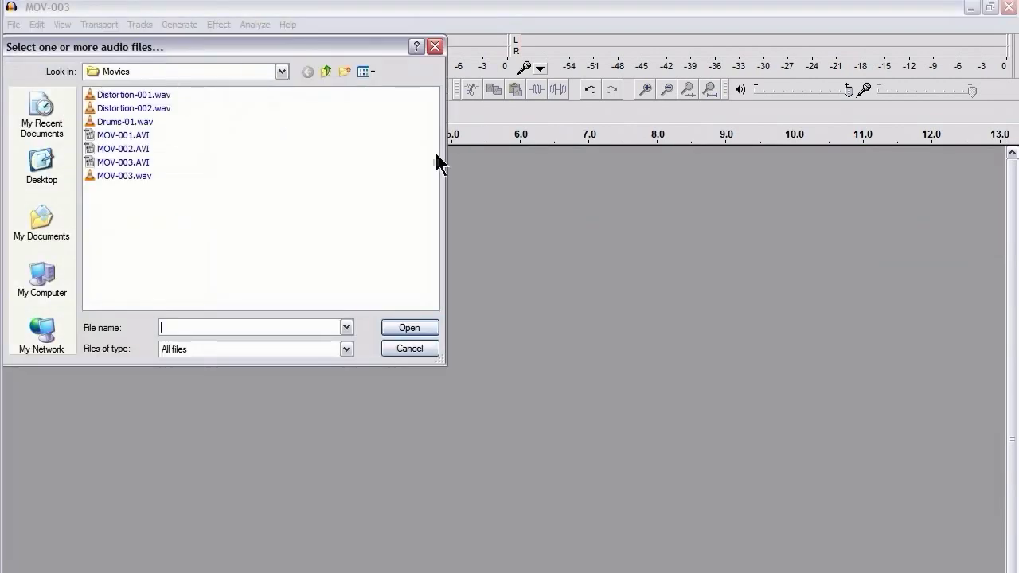
click(151, 111)
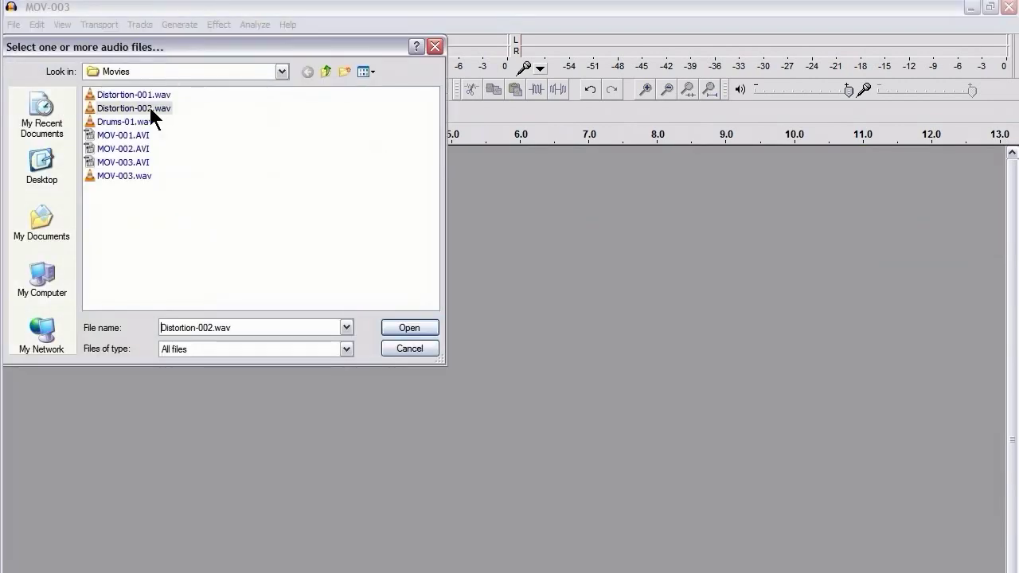
Open Distortion-002.wav and play it briefly from about 8.9 s as a reference
click(395, 329)
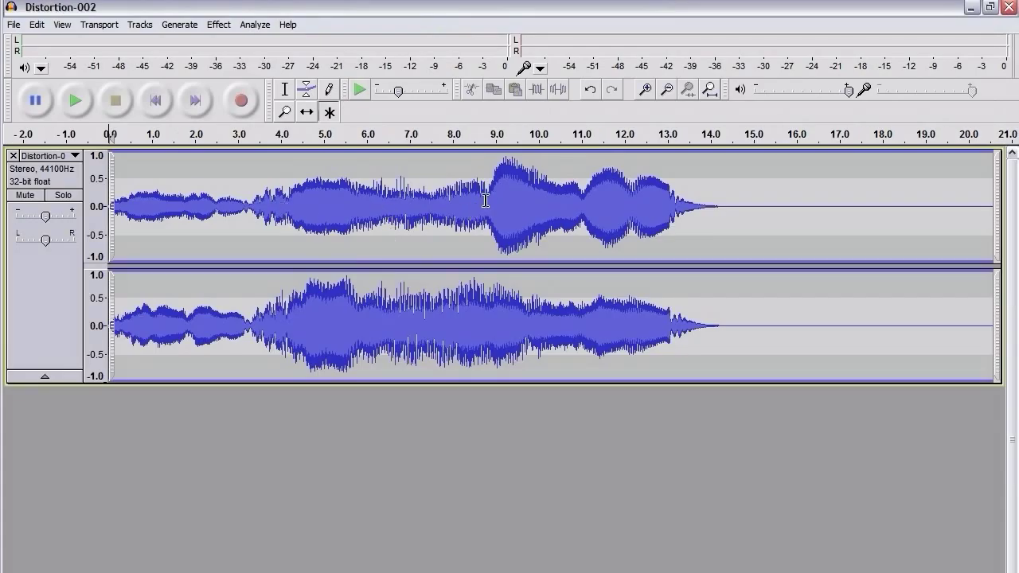
click(485, 202)
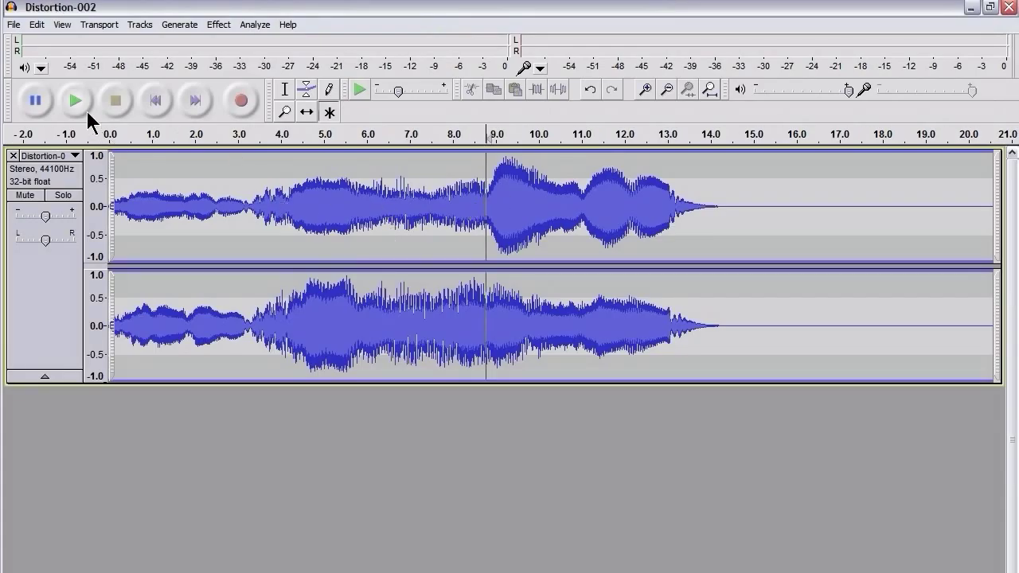
click(80, 104)
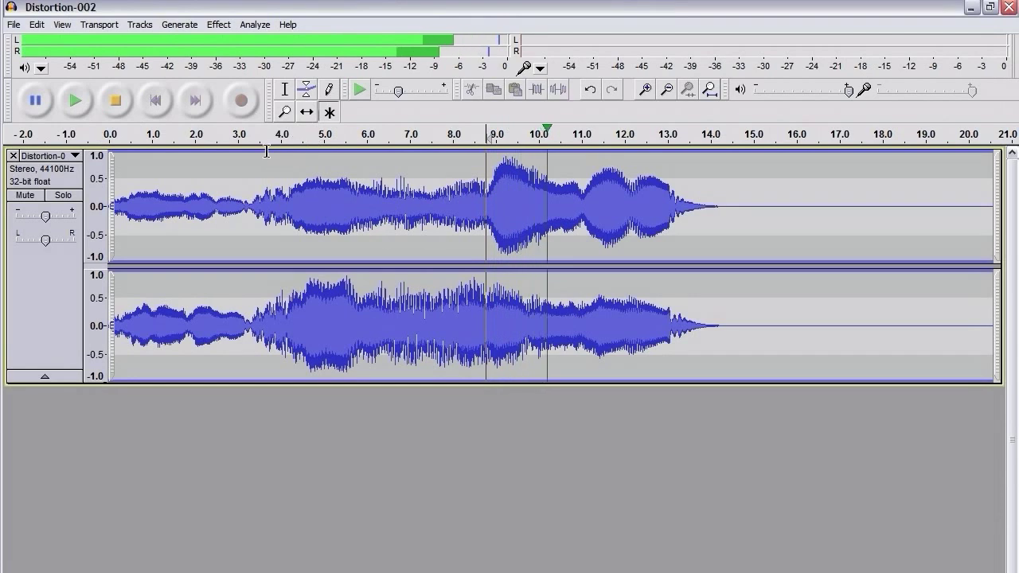
click(117, 99)
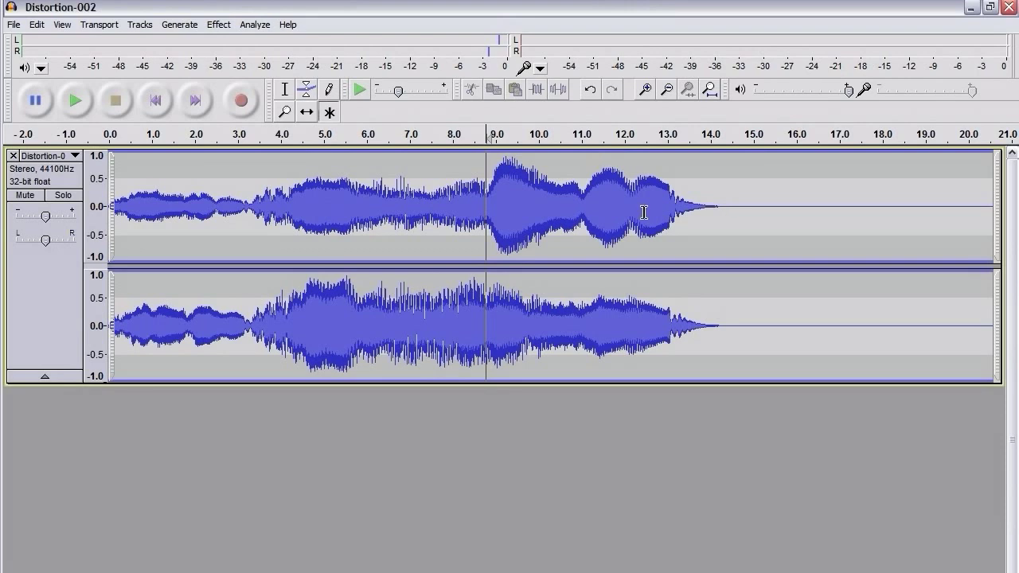
Remove the Distortion-002 track and generate 10 seconds of pink noise at 0.2 amplitude
click(13, 155)
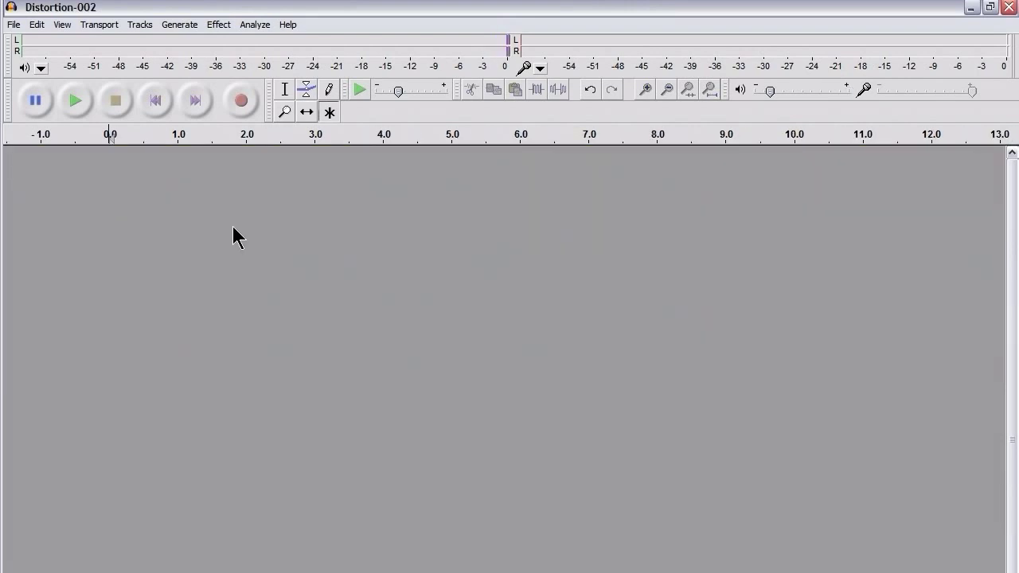
click(185, 29)
click(188, 68)
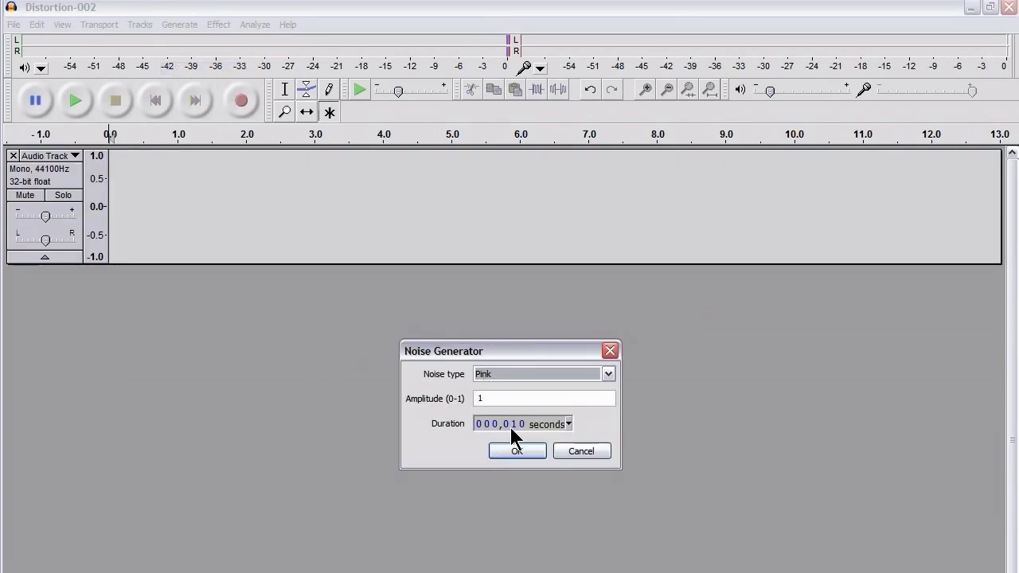
double_click(502, 397)
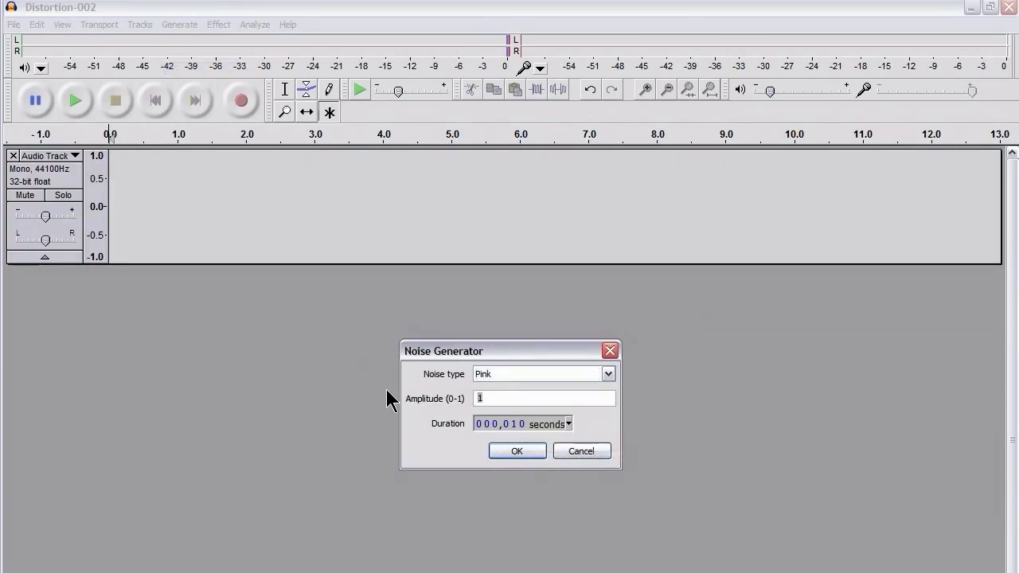
text(0.2)
click(529, 446)
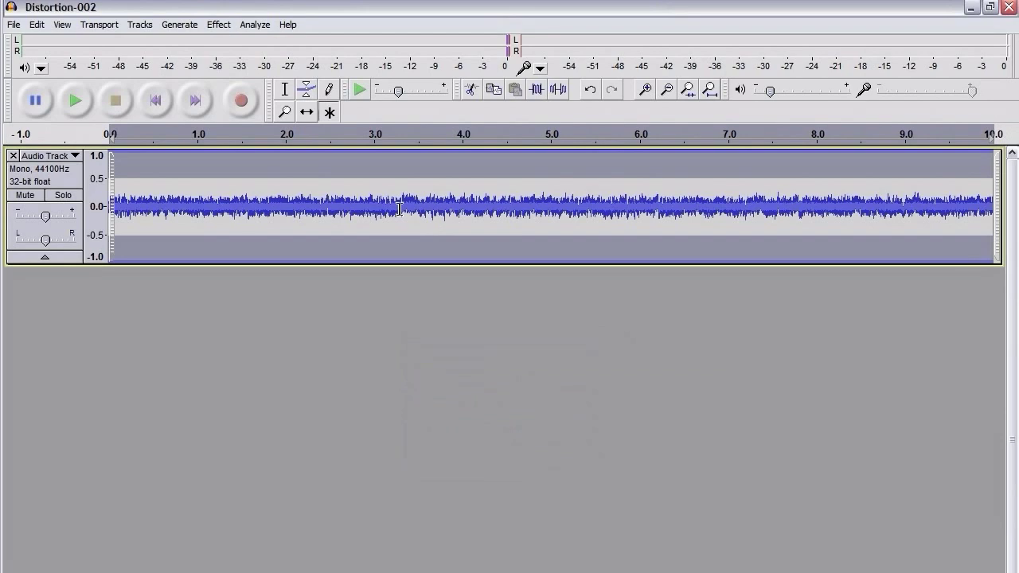
Play the pink noise from about 2.45 s, then stop
click(326, 208)
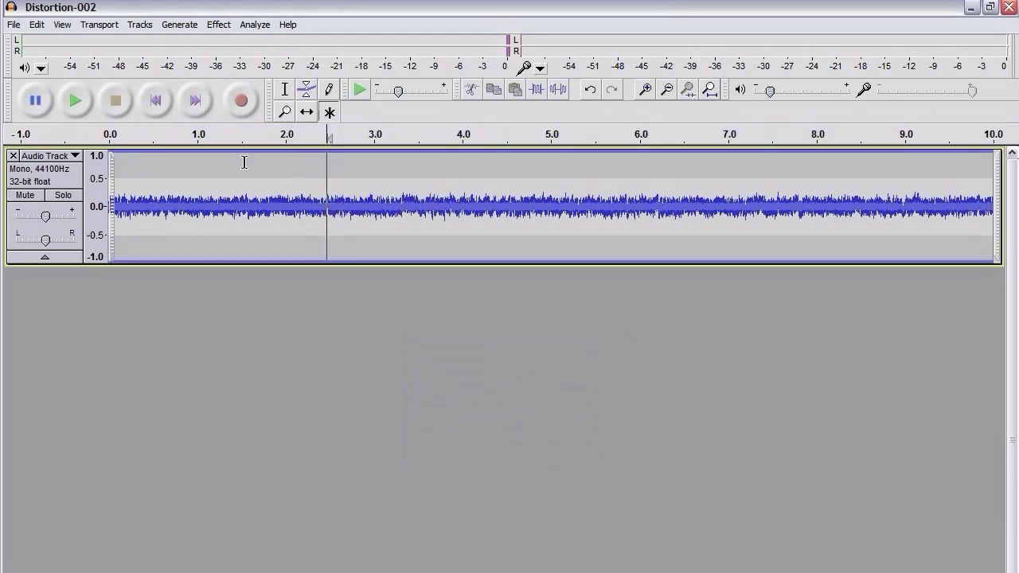
click(76, 101)
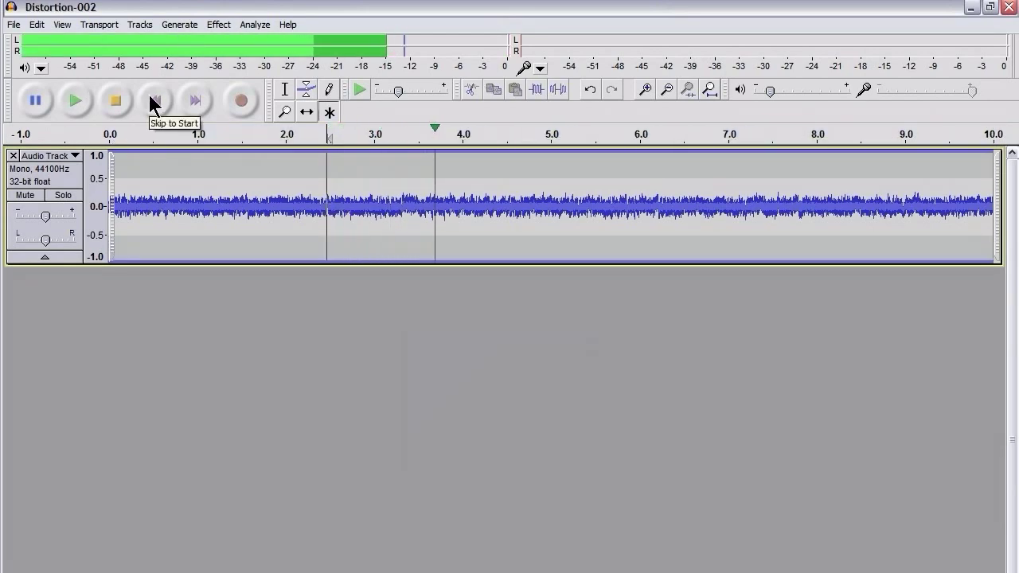
click(113, 99)
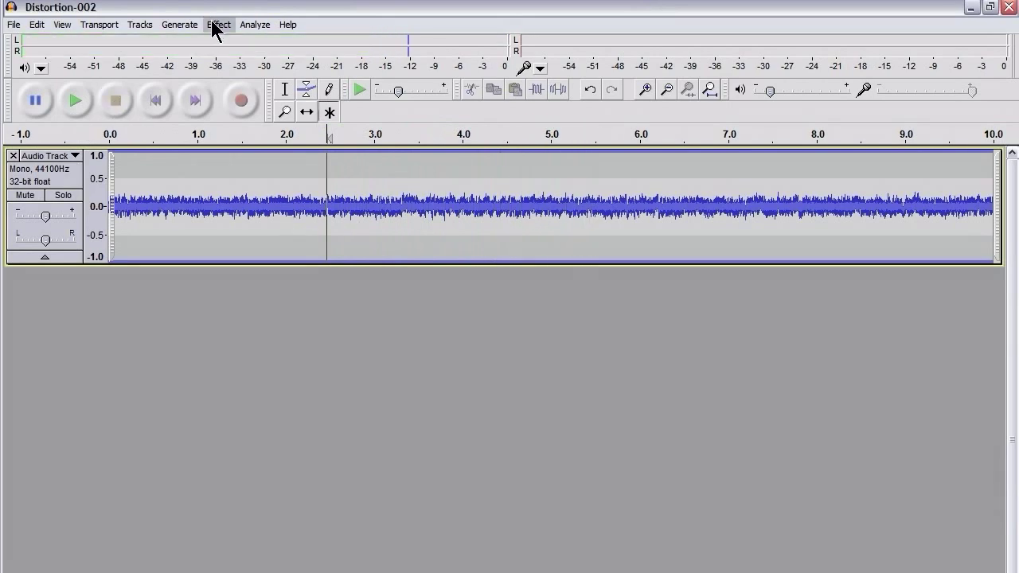
Apply GVerb with a 2 m room size and 2 s reverb time to the entire pink-noise track
click(70, 173)
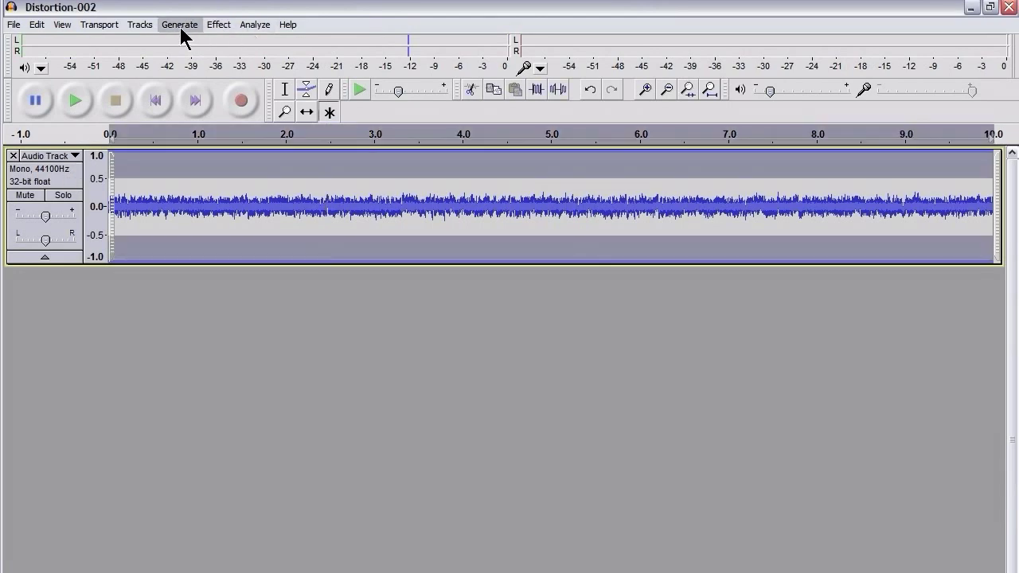
click(218, 25)
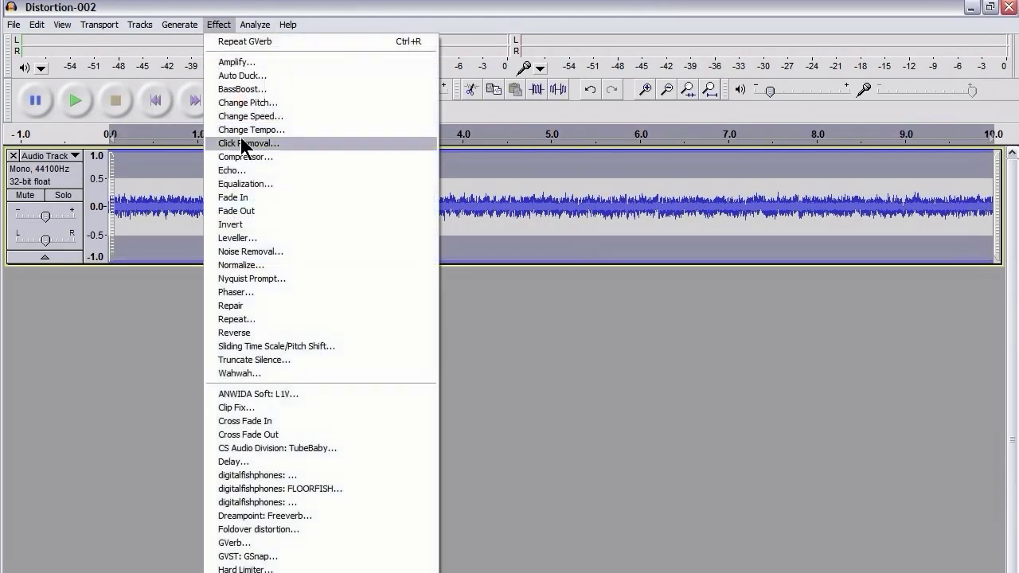
click(294, 541)
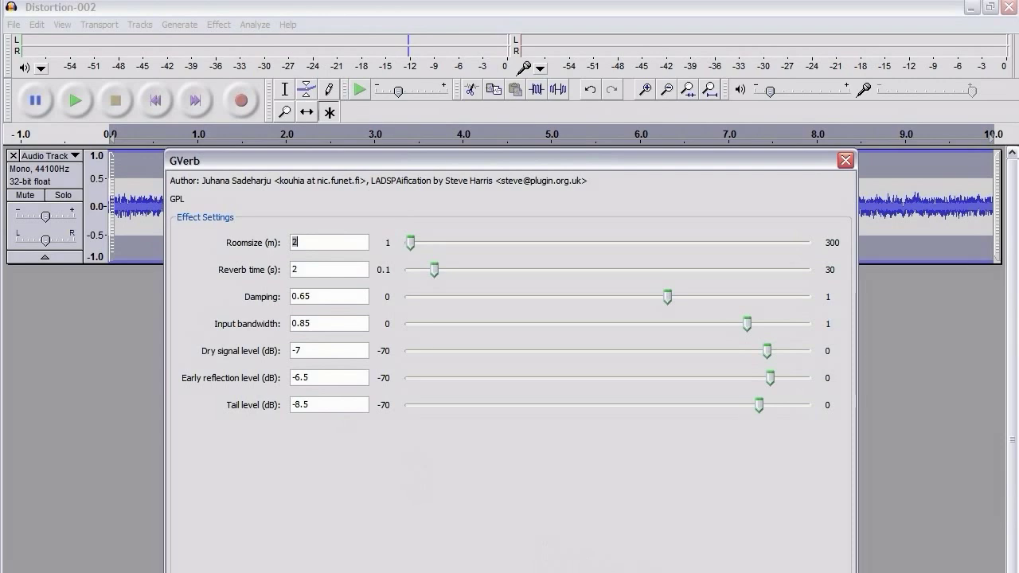
key(Return)
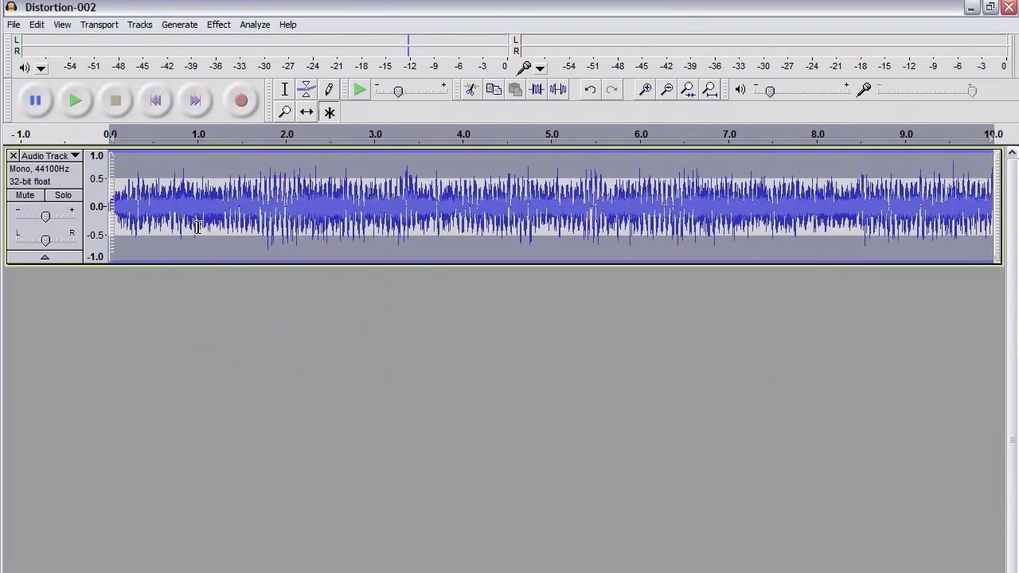
Listen to the reverberated noise from about 1.15 s
click(210, 208)
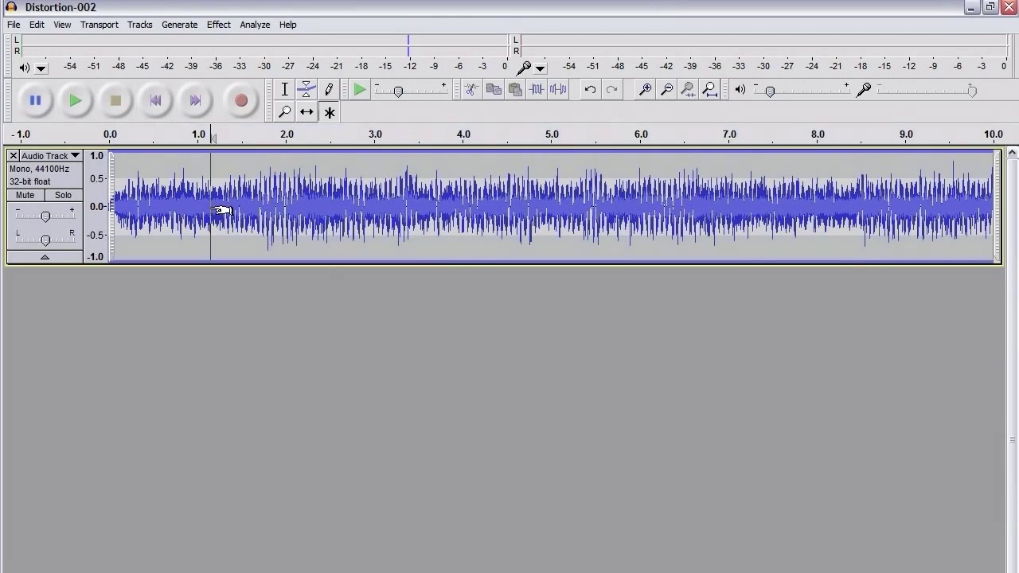
click(72, 101)
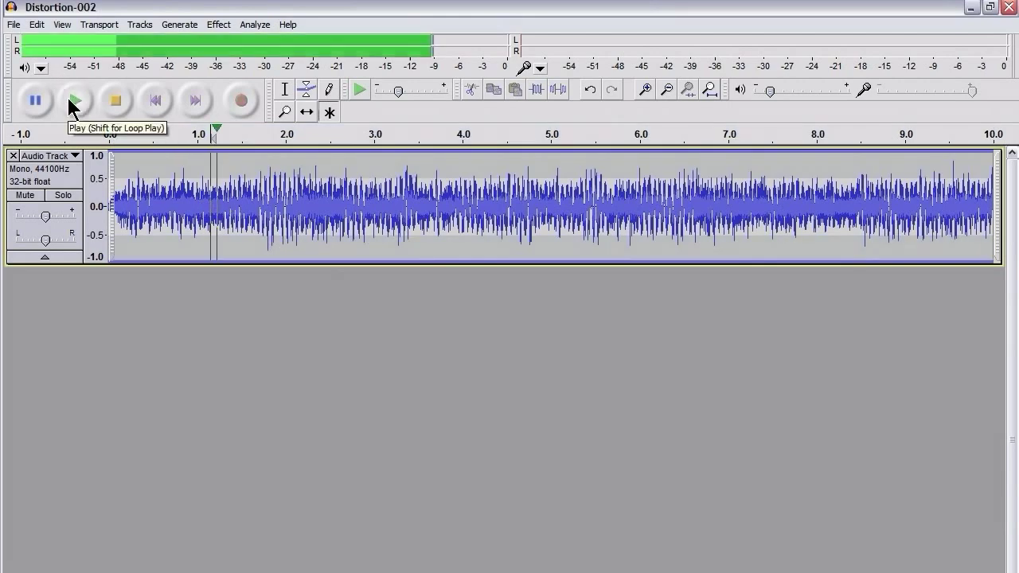
click(116, 100)
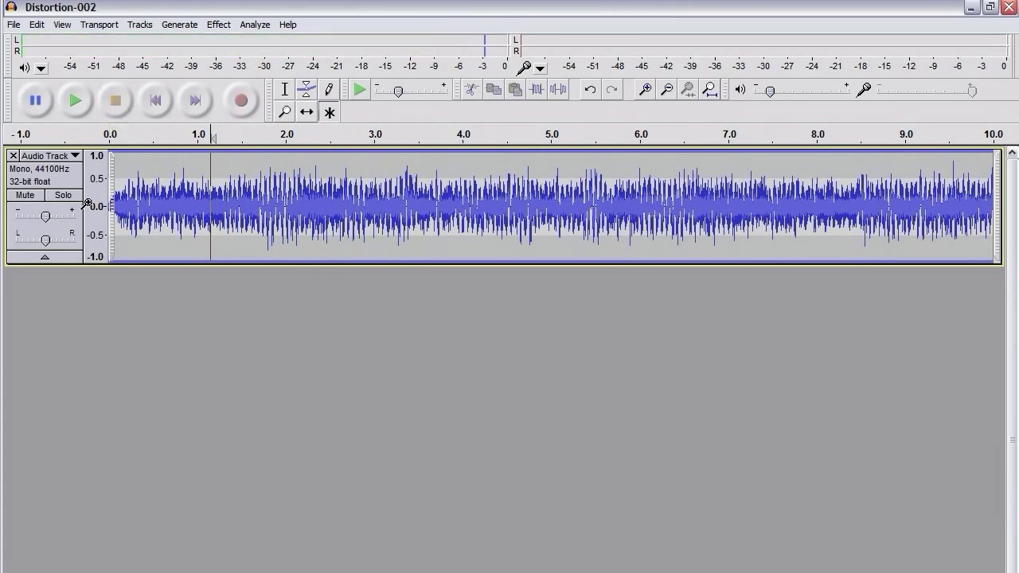
Reapply GVerb with the same settings across the whole track
click(76, 173)
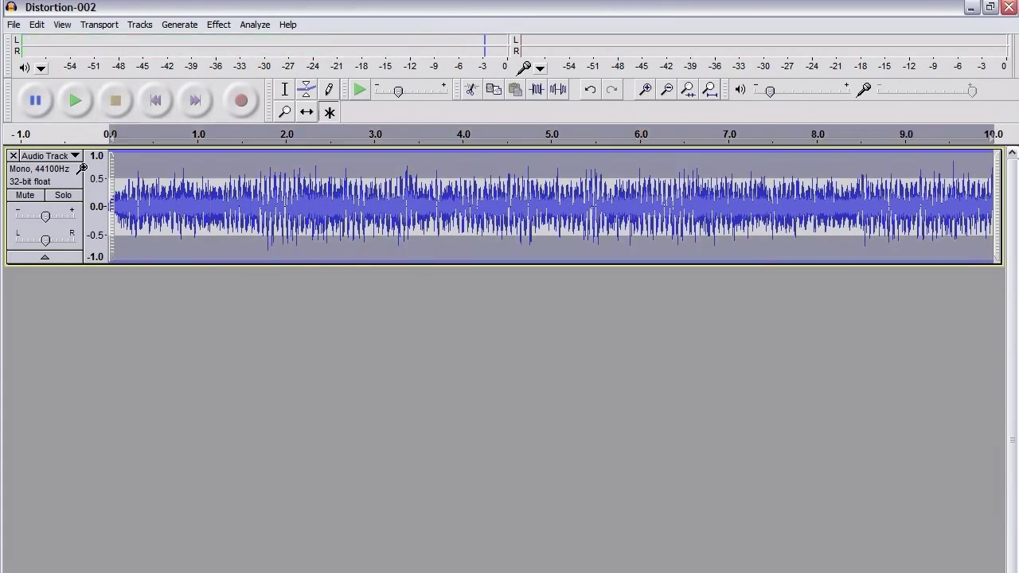
click(218, 25)
click(241, 41)
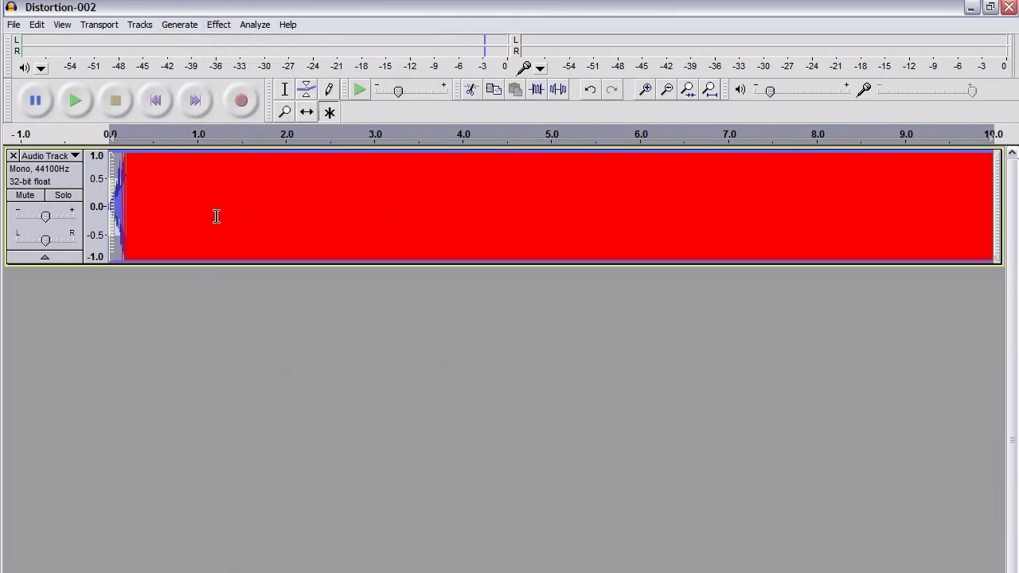
click(215, 24)
Apply a -18.9 dB Amplify to the track, then undo it to restore the clipped waveform
click(225, 62)
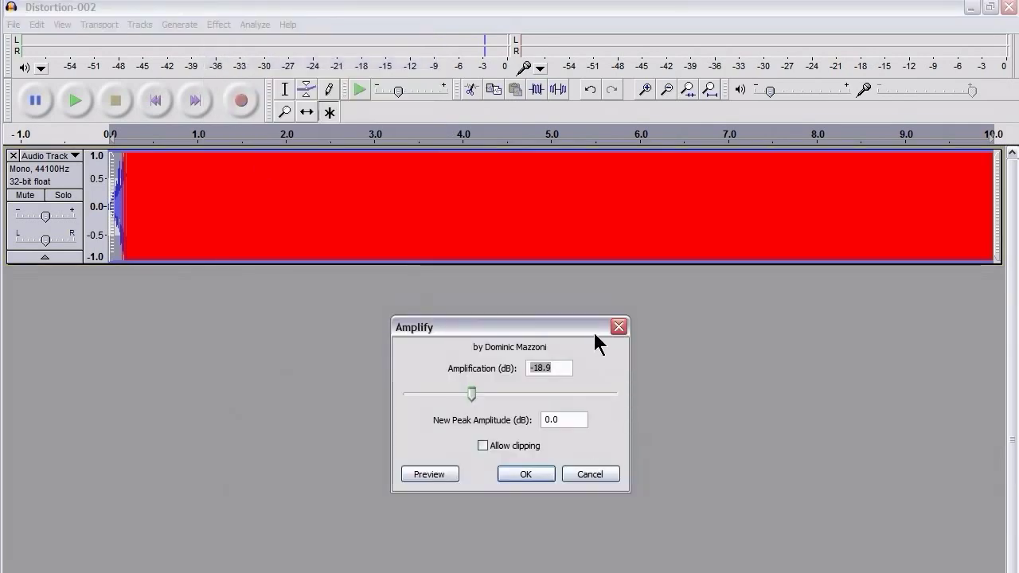
drag(590, 329, 586, 305)
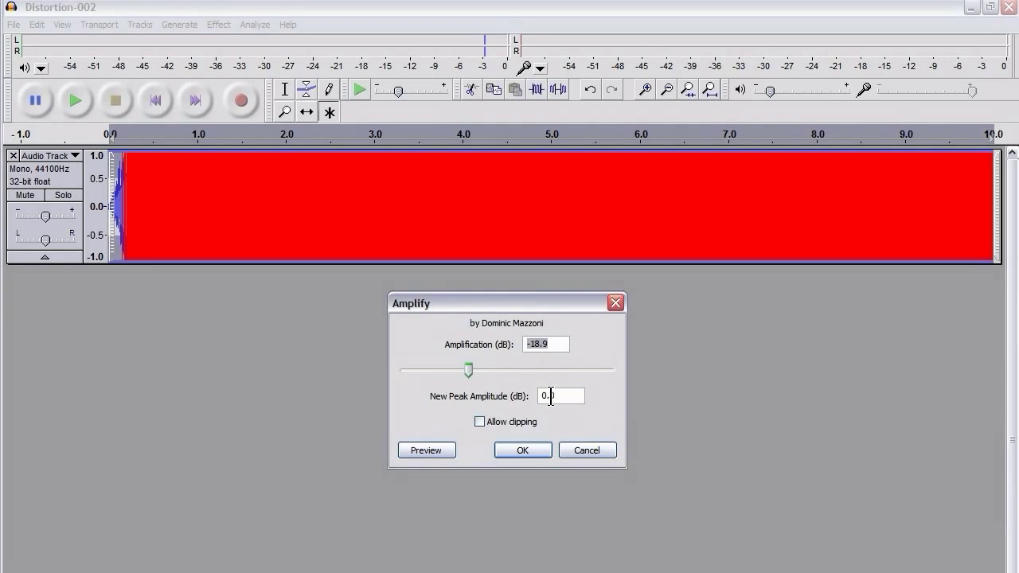
drag(552, 397, 450, 396)
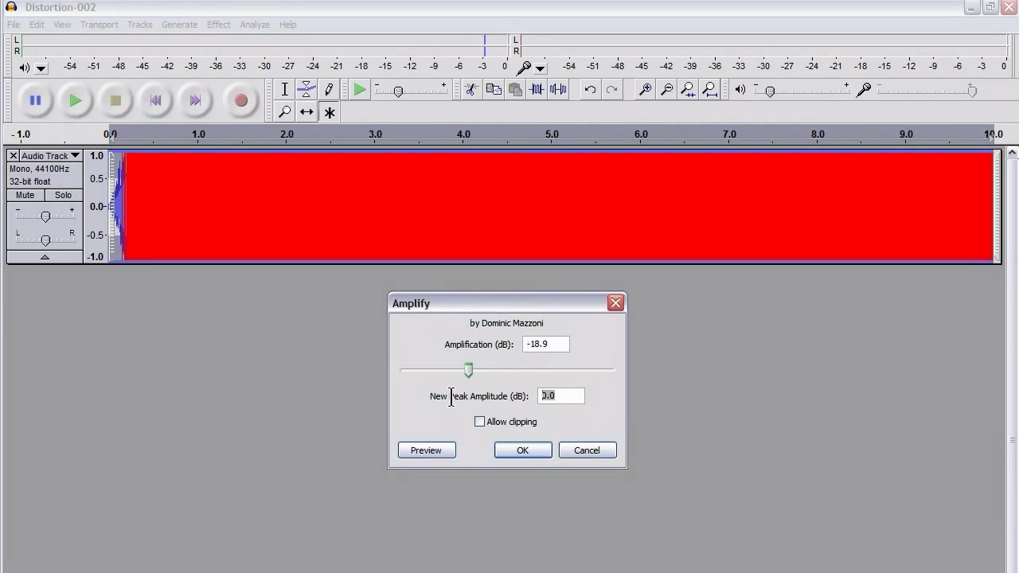
click(522, 451)
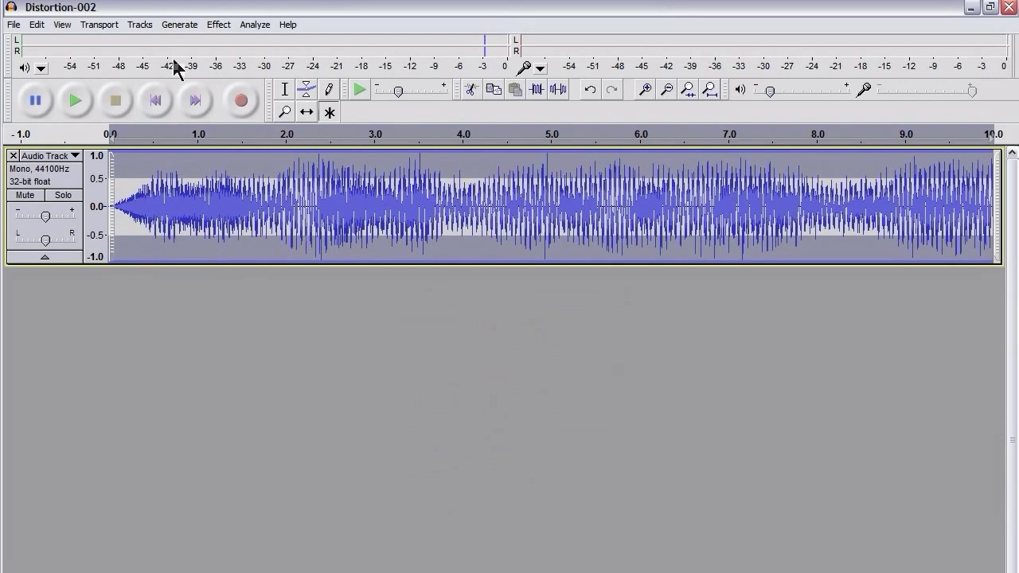
click(38, 25)
click(43, 39)
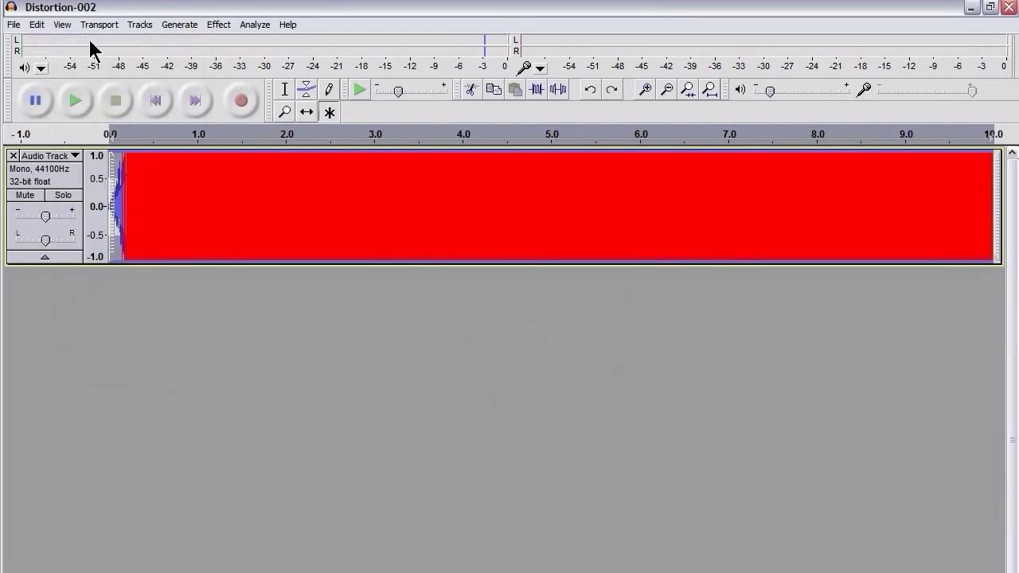
Amplify the track to a 6 dB new peak amplitude with Allow clipping ticked
click(227, 27)
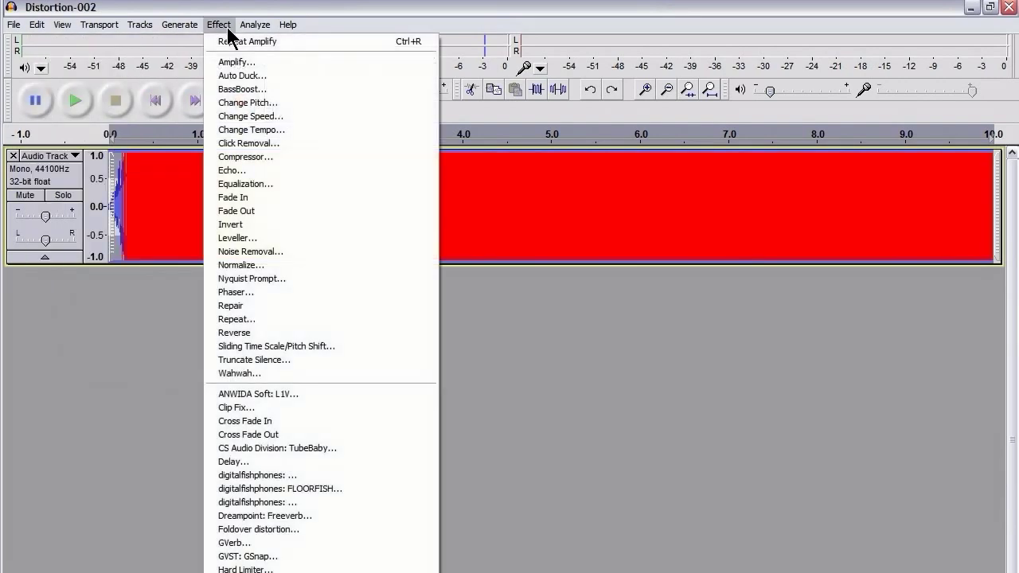
click(243, 62)
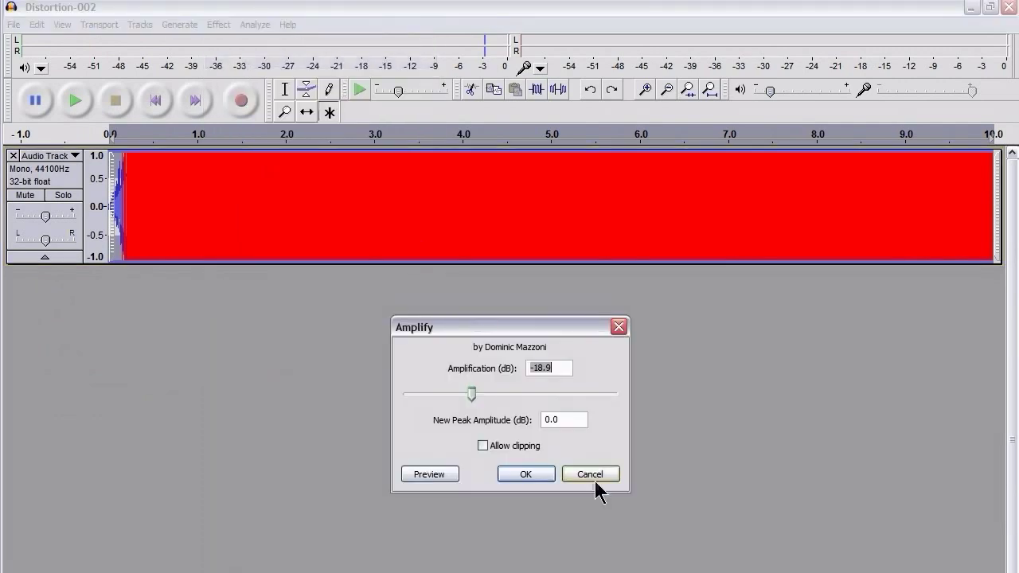
key(Tab)
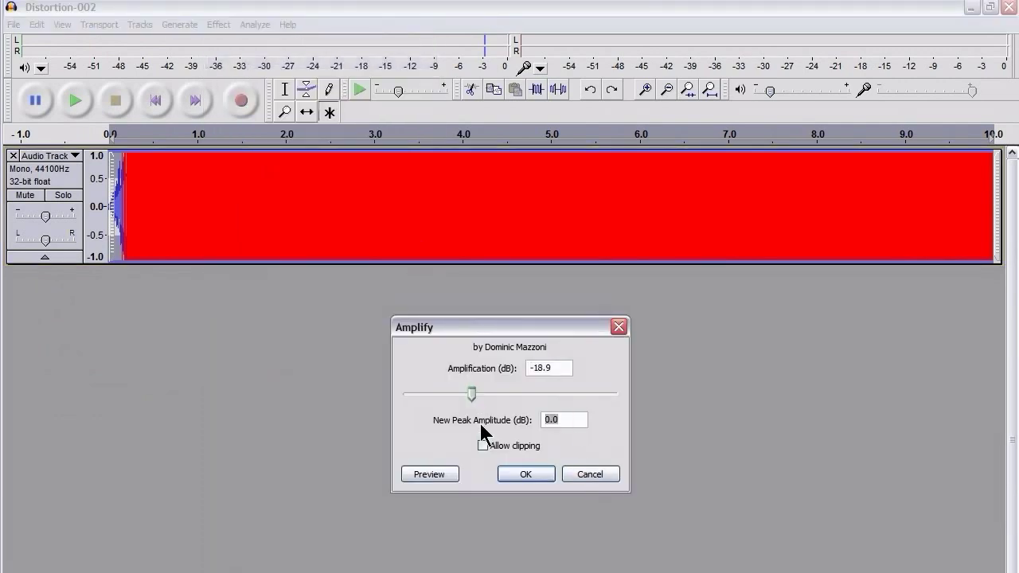
text(3)
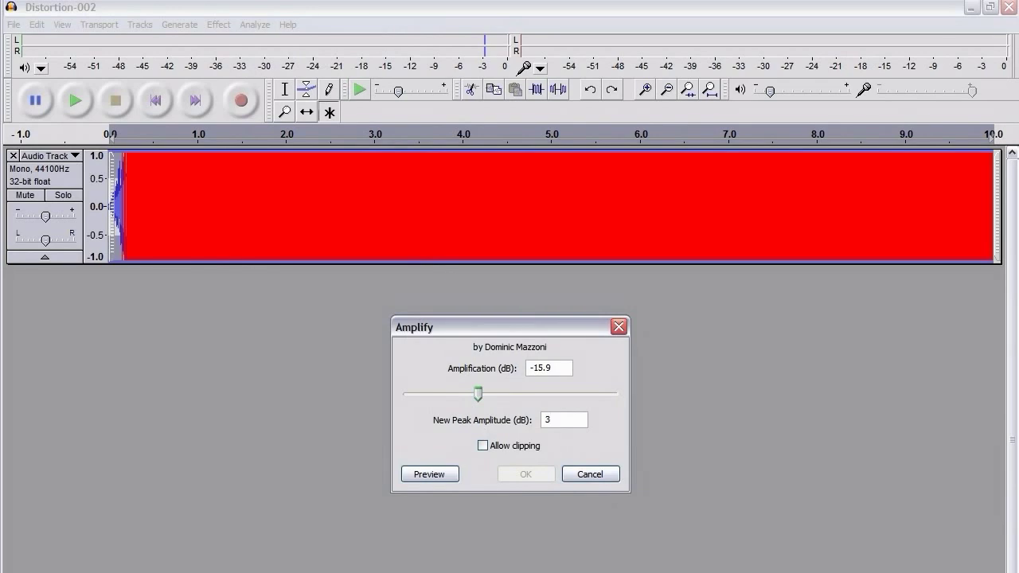
click(503, 445)
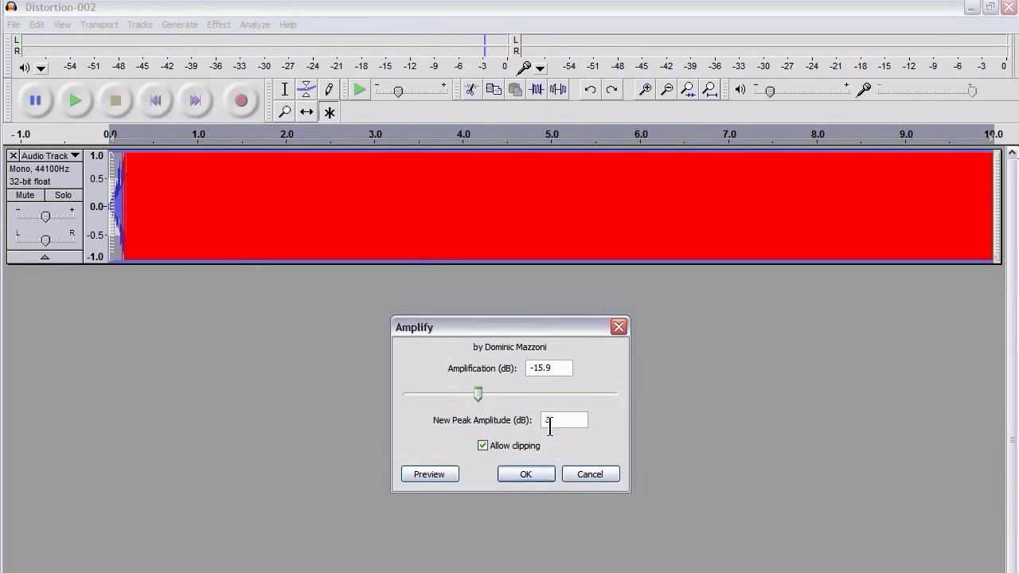
drag(557, 421, 482, 420)
text(6)
click(525, 473)
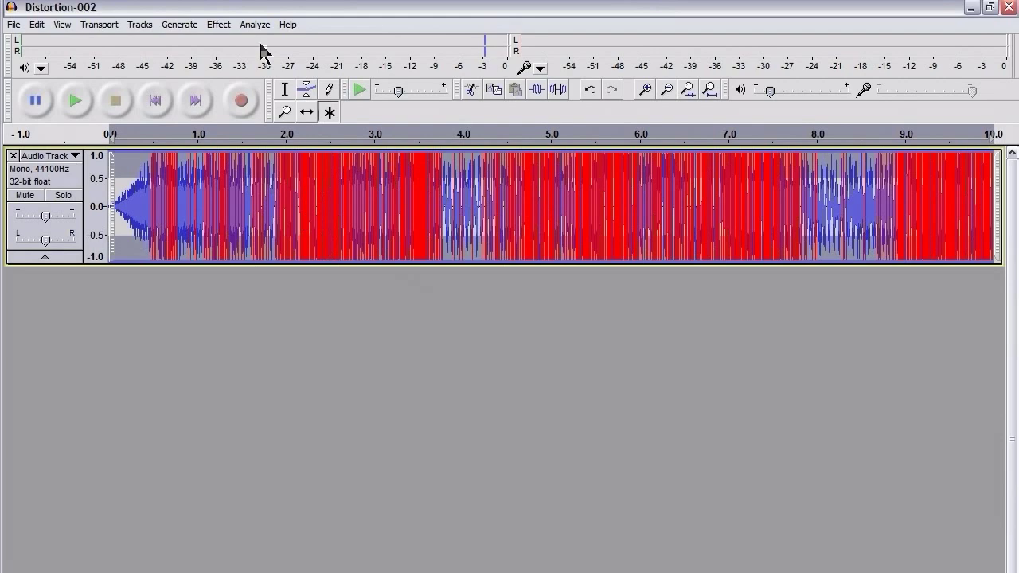
Apply the Hard Limiter to the whole track at its default wet level 1 and residue 0
click(218, 27)
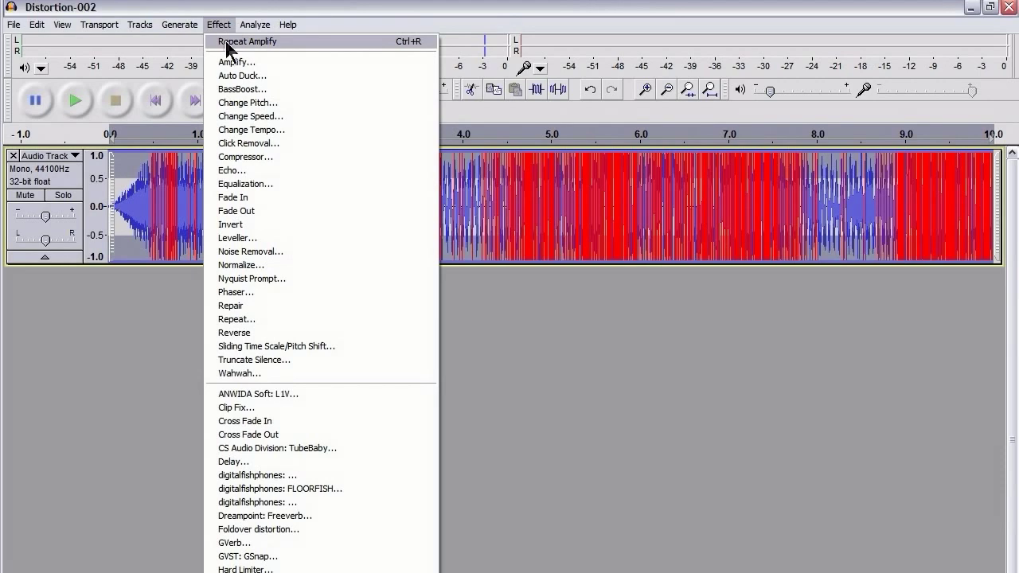
click(450, 16)
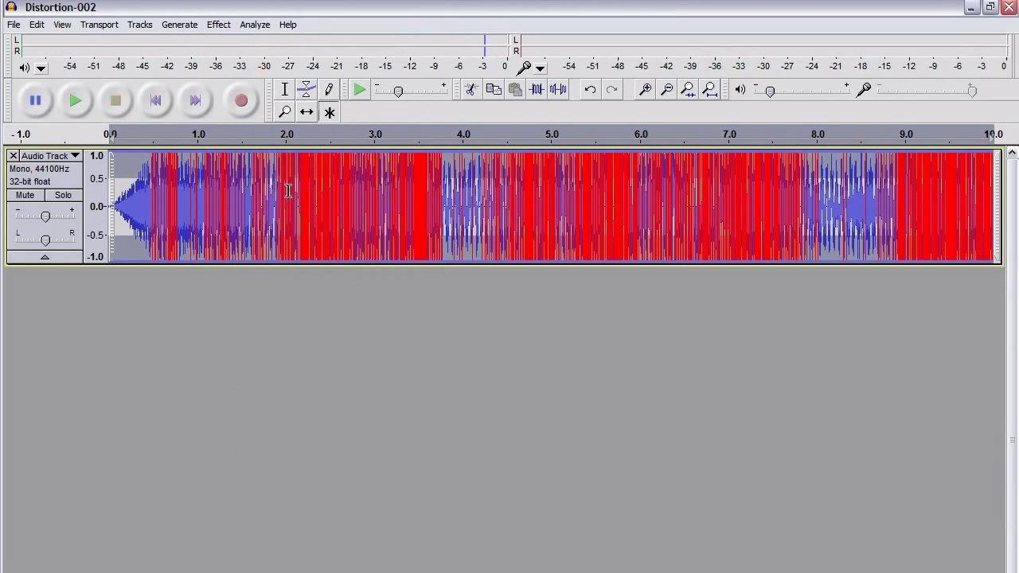
click(224, 27)
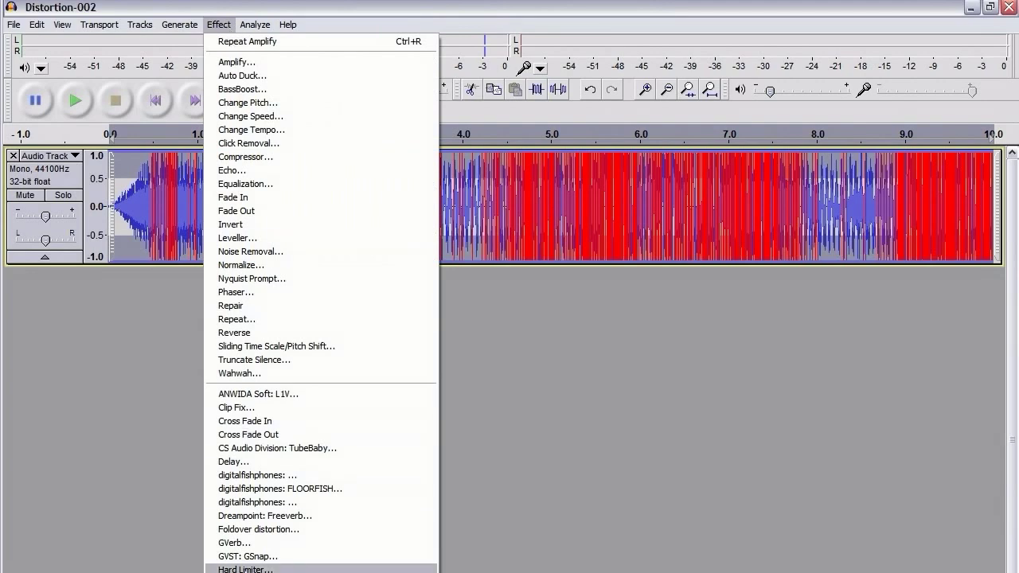
click(245, 569)
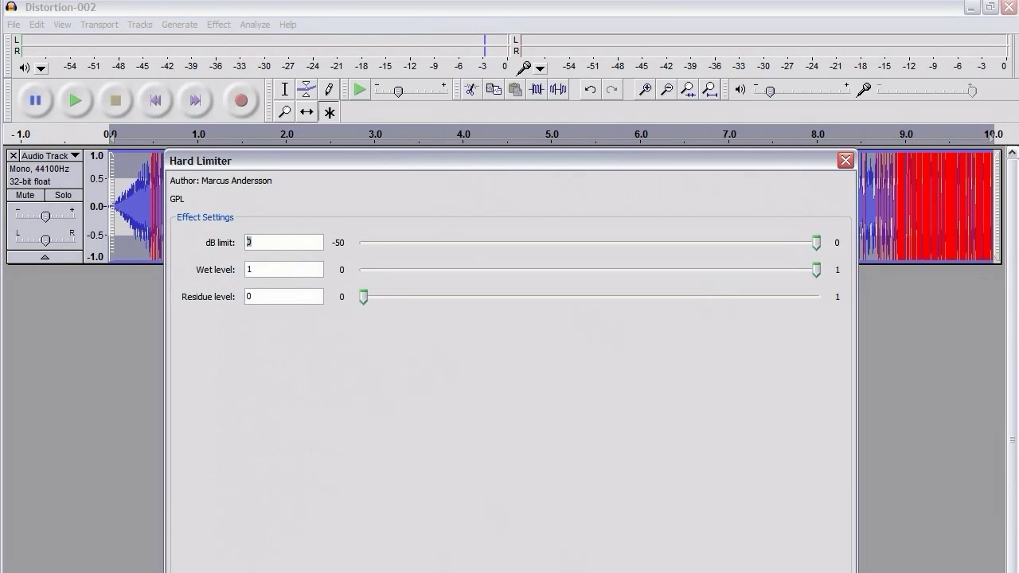
key(Return)
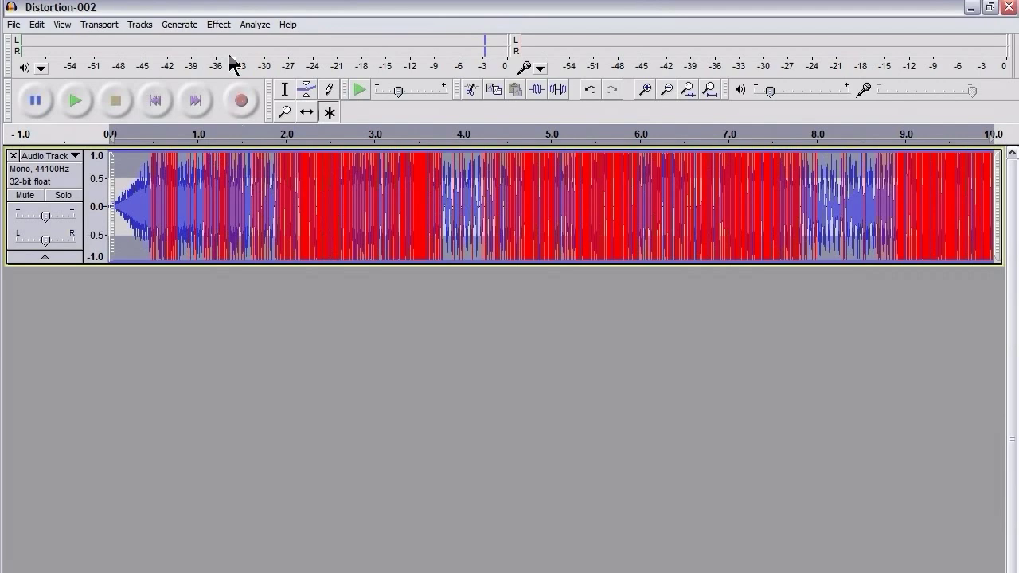
Lower the track by 15 dB with Amplify so it no longer clips
click(219, 25)
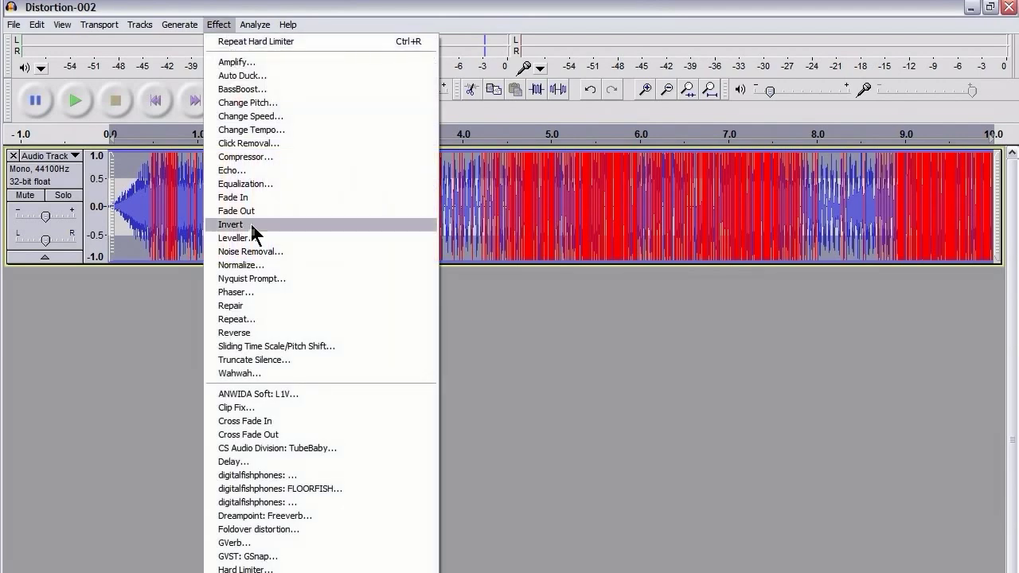
click(250, 62)
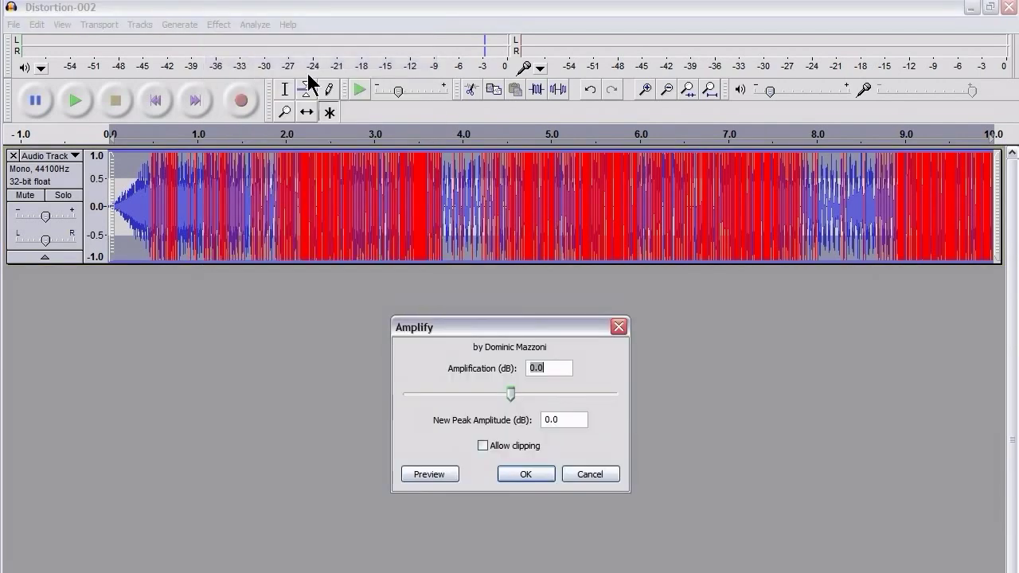
text(-15)
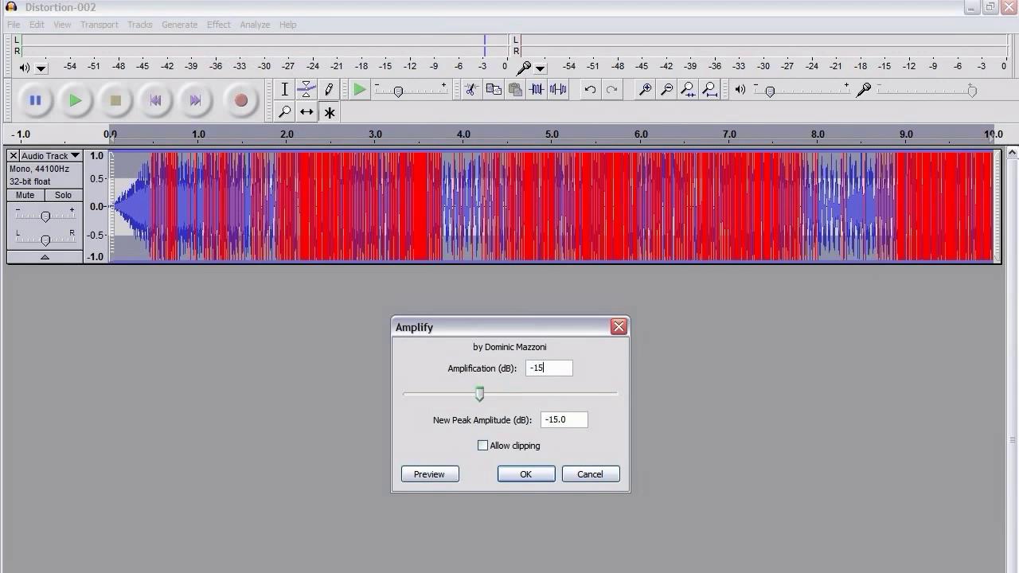
click(524, 476)
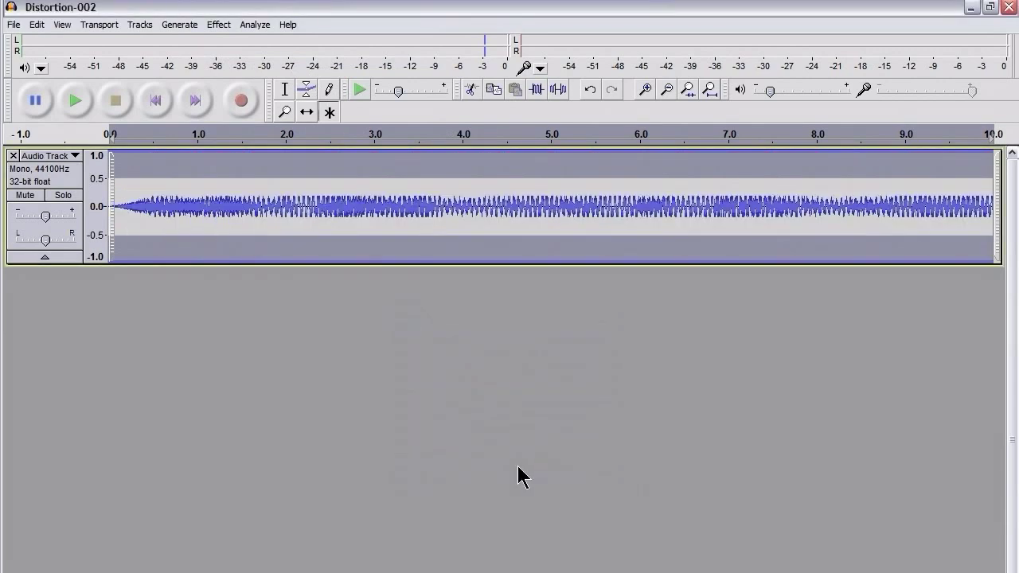
Zoom in on the waveform near 2.3 s, fit the project back, and select the track
click(313, 203)
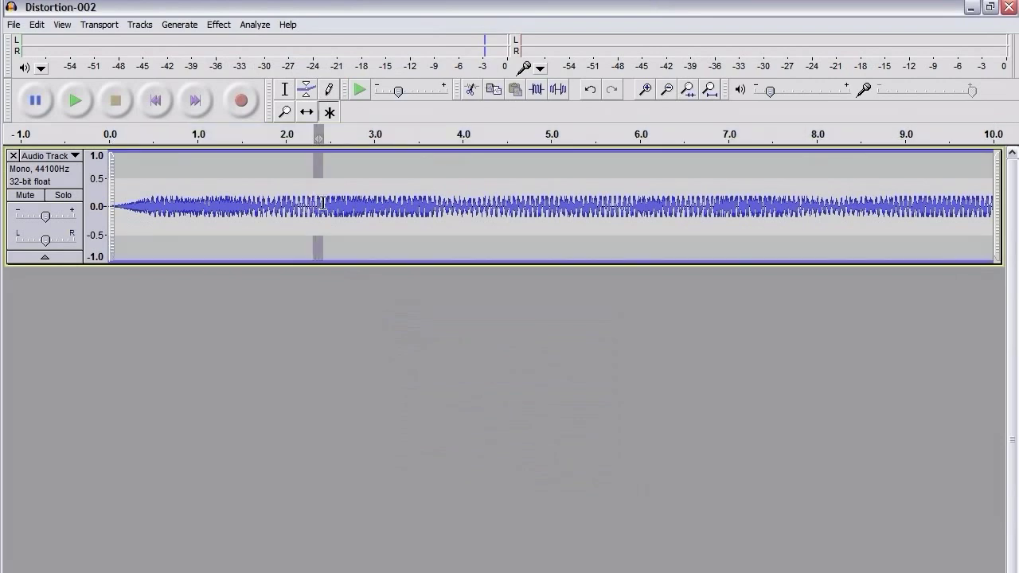
click(686, 90)
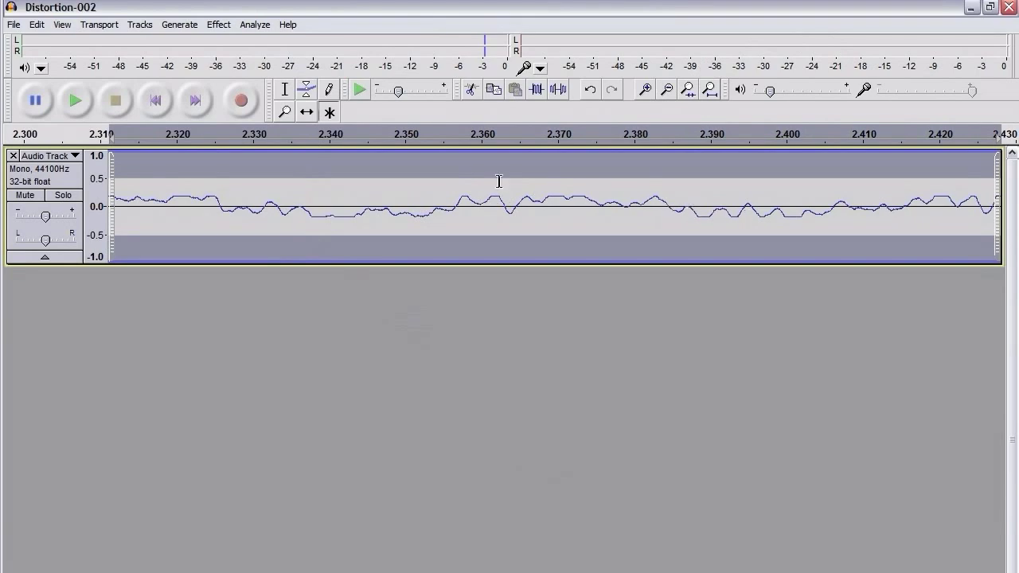
click(708, 90)
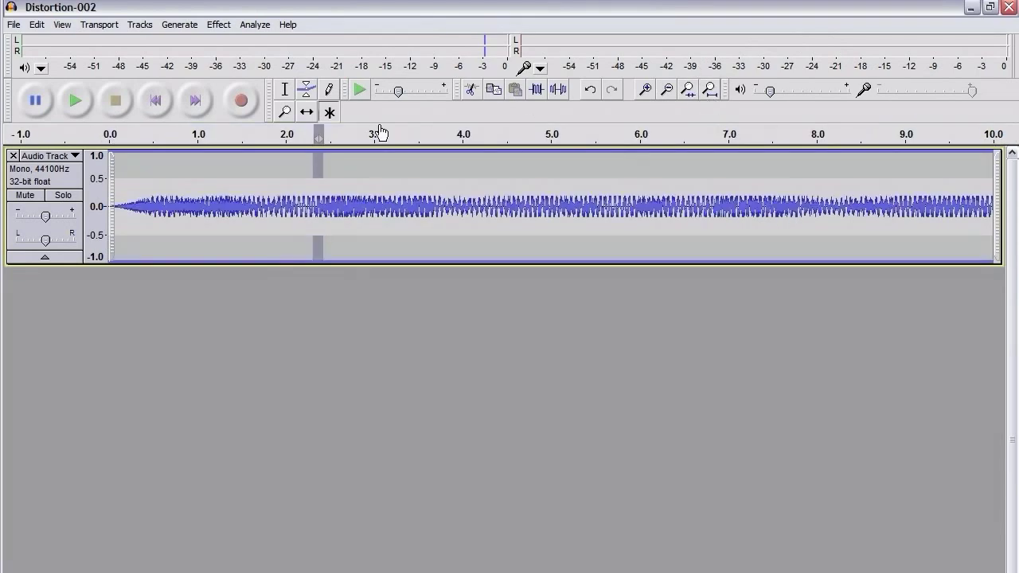
click(73, 191)
Run Clip Fix on the track with the clipping threshold changed to 99%
click(218, 23)
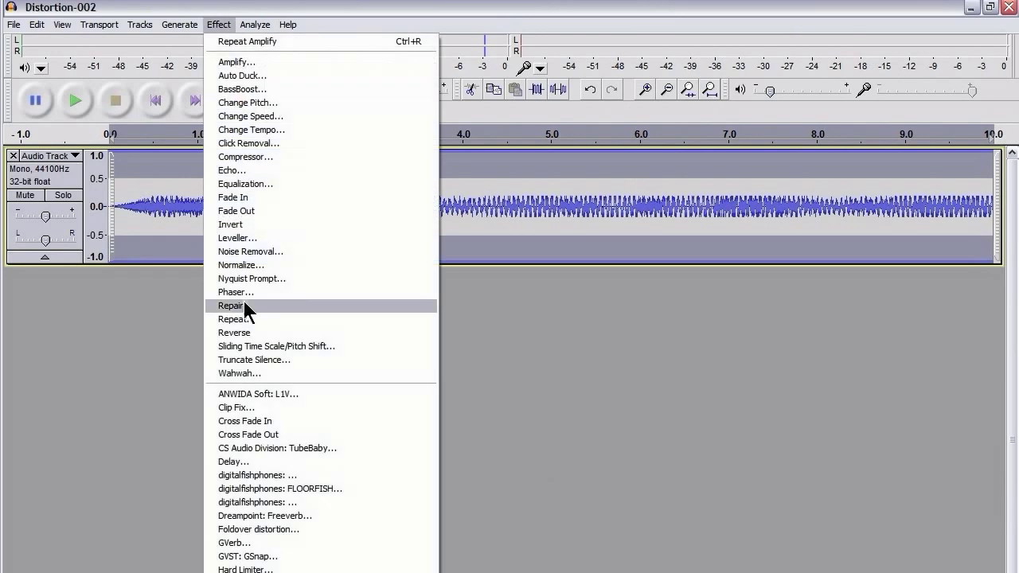
click(263, 408)
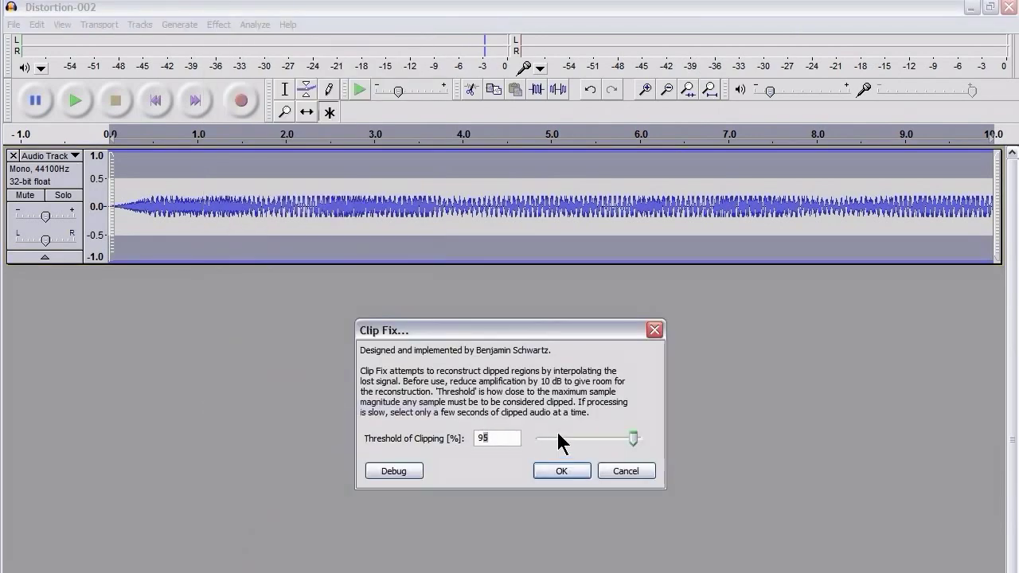
key(BackSpace)
text(9)
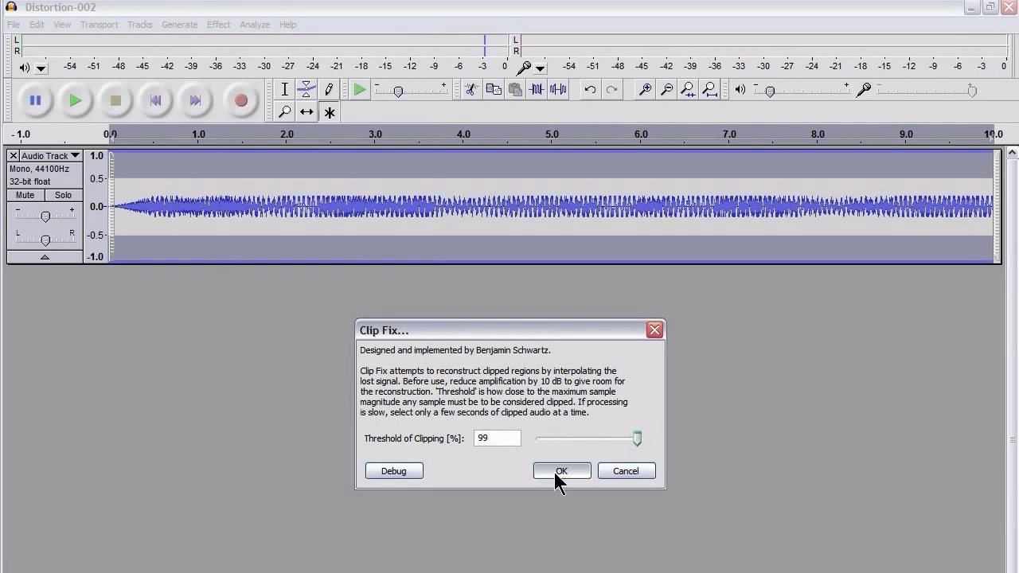
click(555, 471)
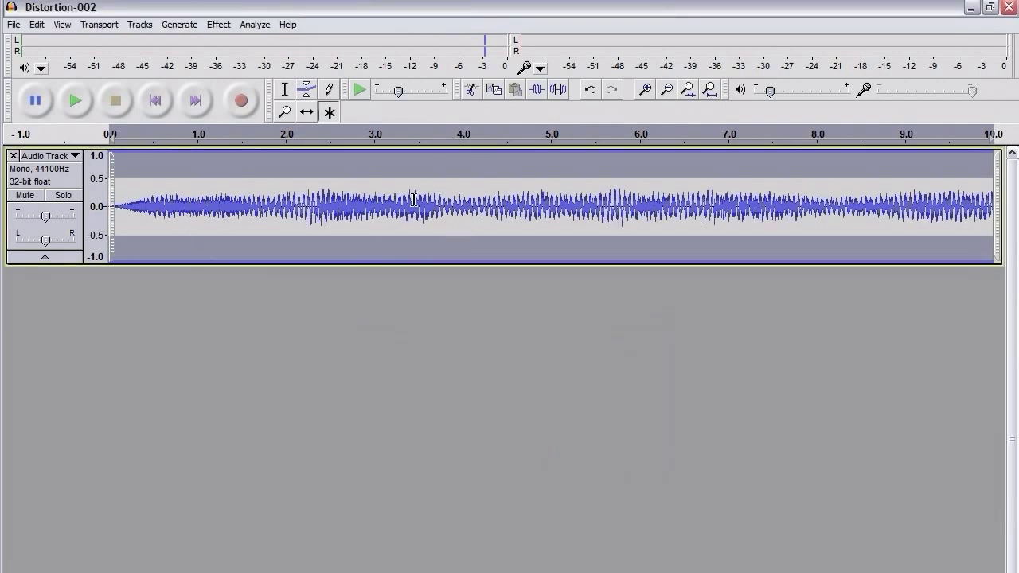
Apply GVerb reverb, then amplify the track by -16 dB
click(221, 26)
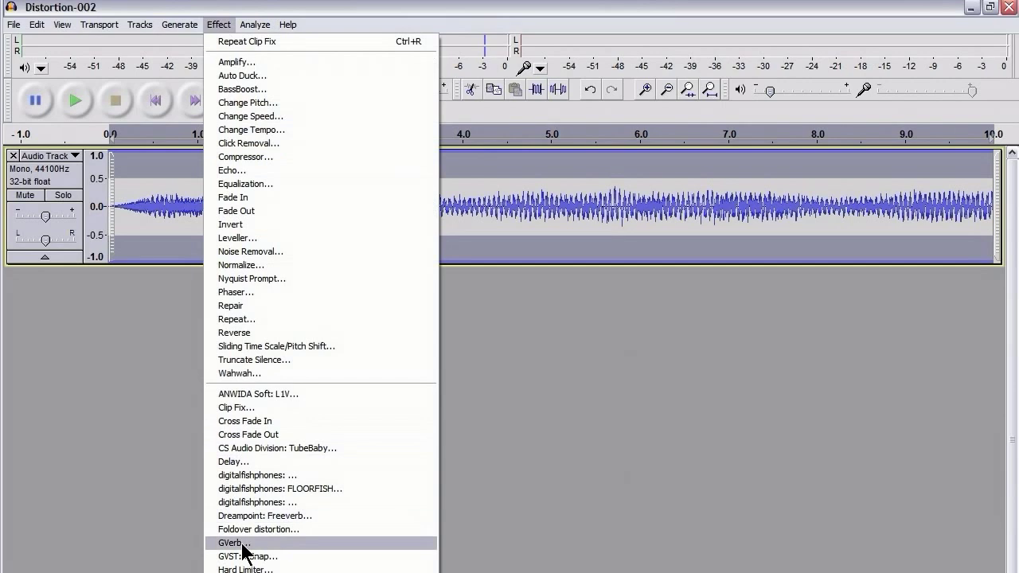
click(242, 544)
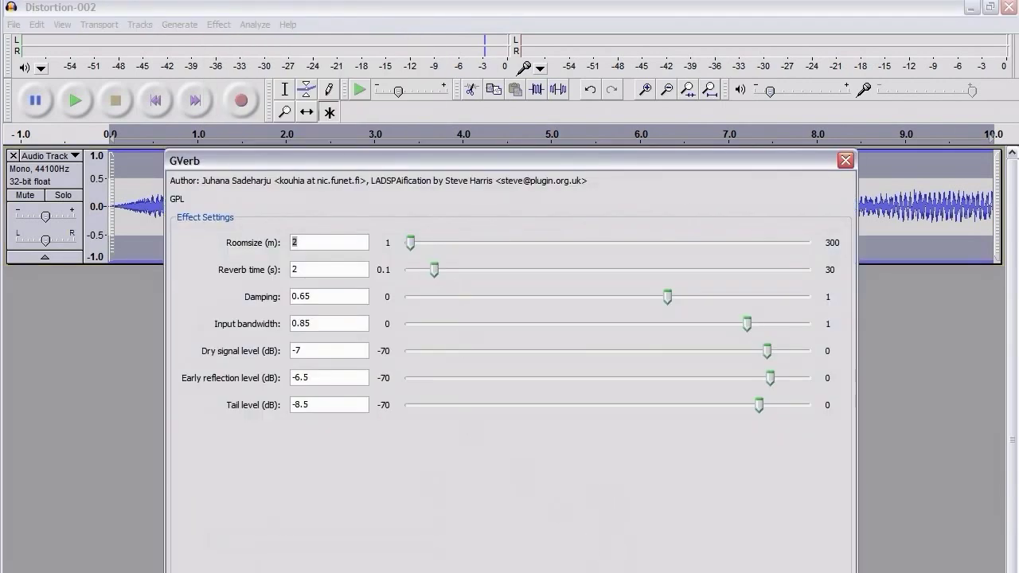
click(736, 561)
click(229, 27)
click(234, 62)
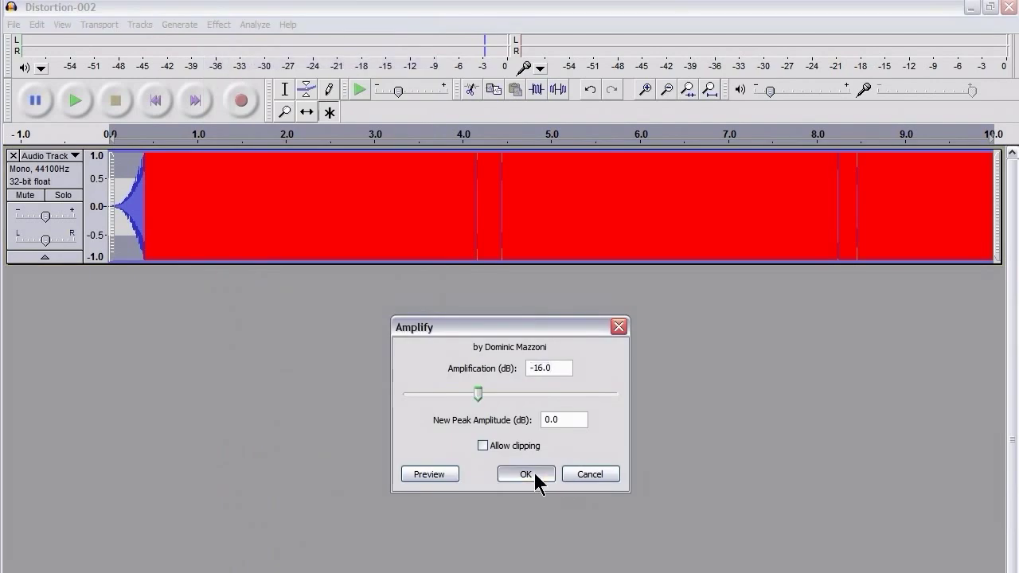
click(525, 474)
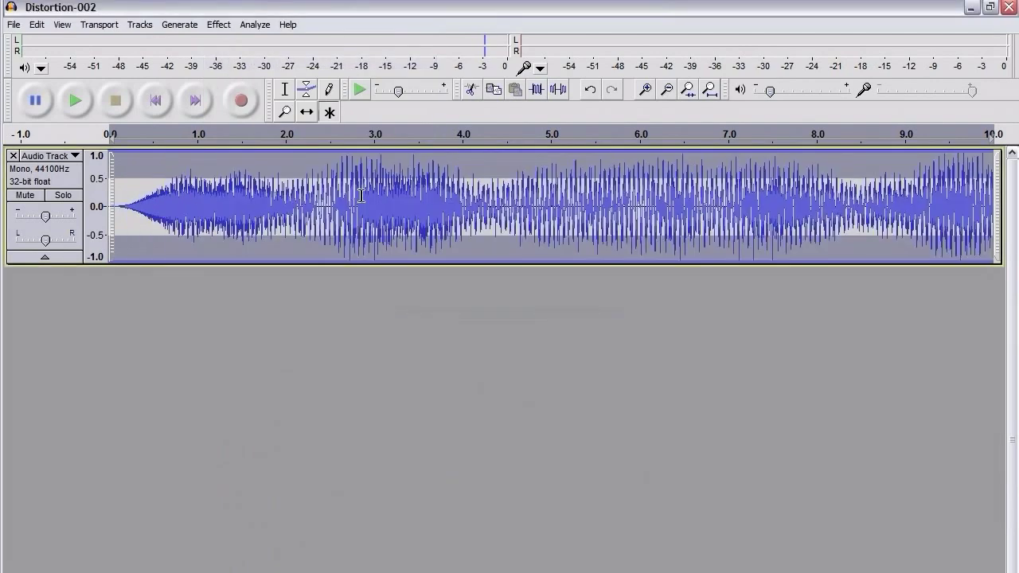
Play back the quieter track and fit the whole 10-second project in view
click(78, 102)
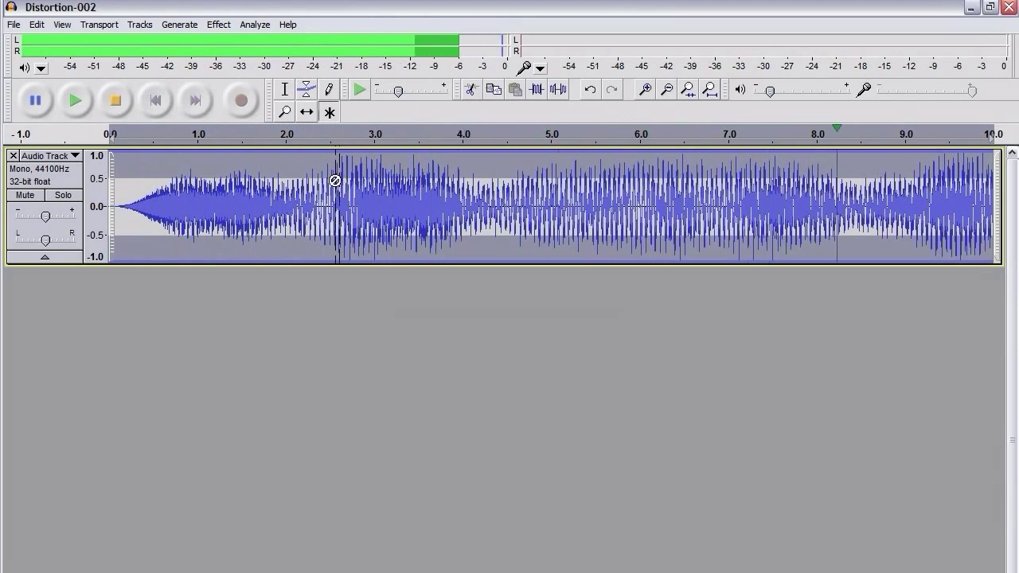
scroll(327, 175, up, 8)
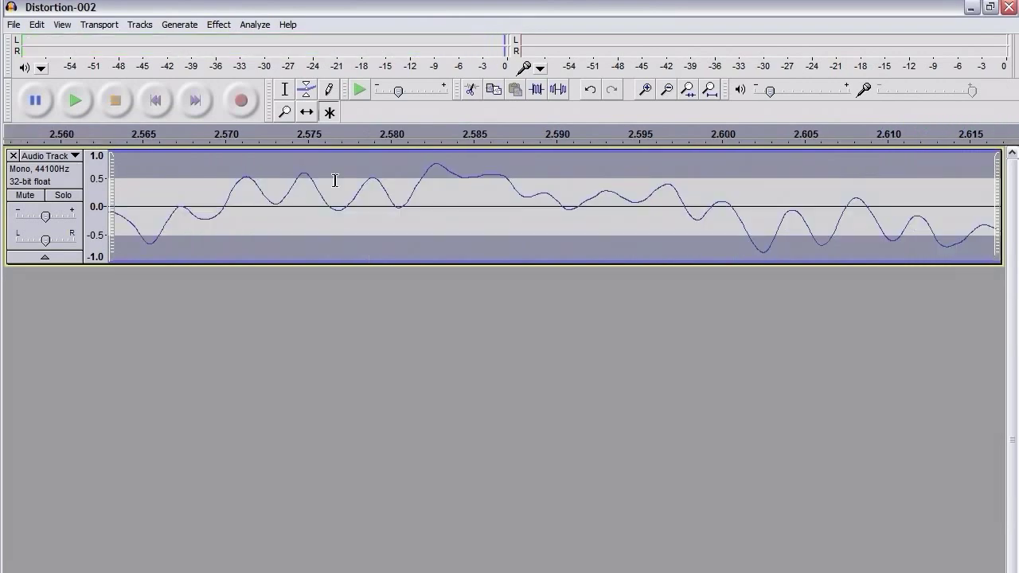
click(709, 91)
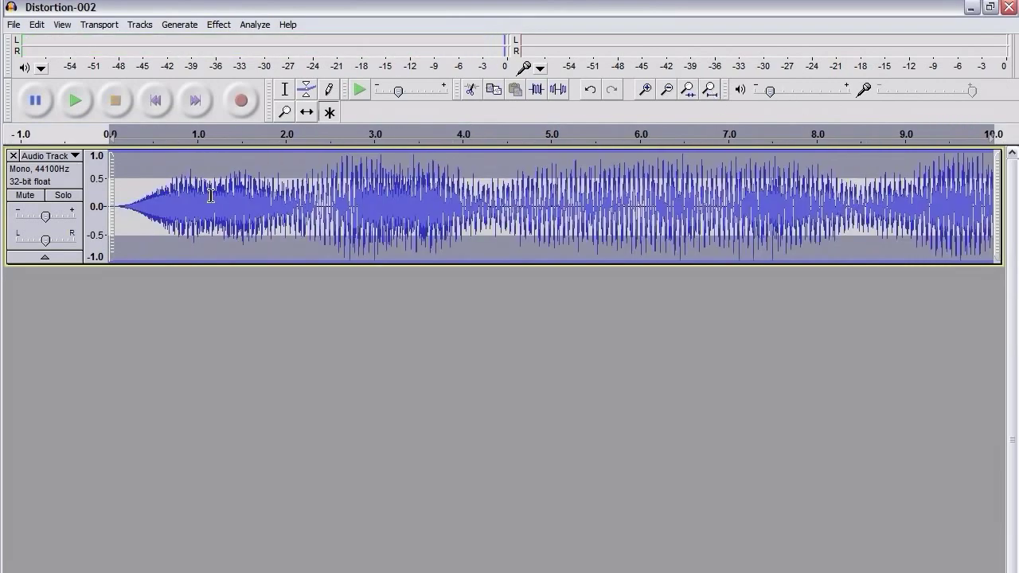
Add GVerb reverb to the track with its current settings
click(220, 26)
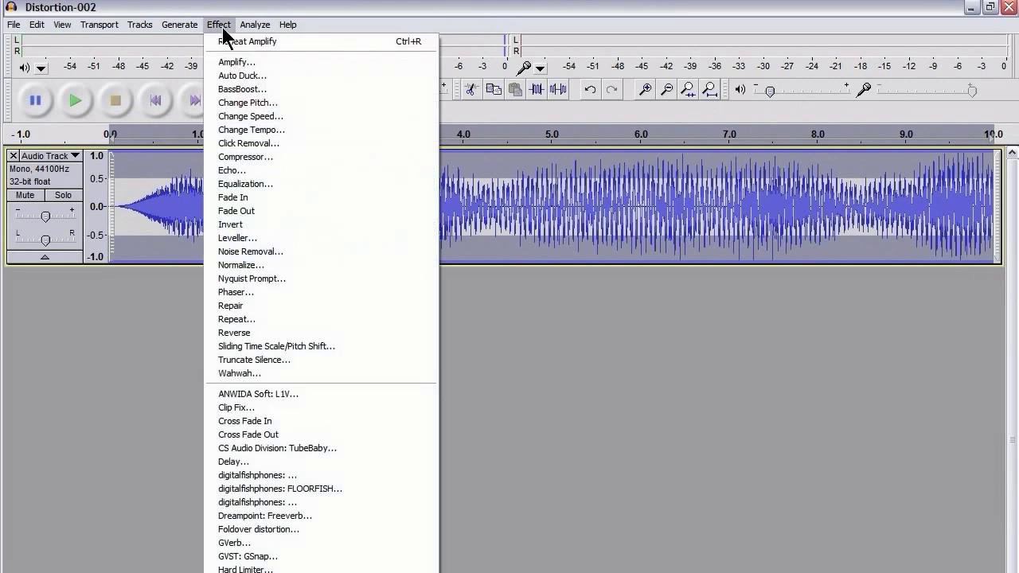
click(235, 543)
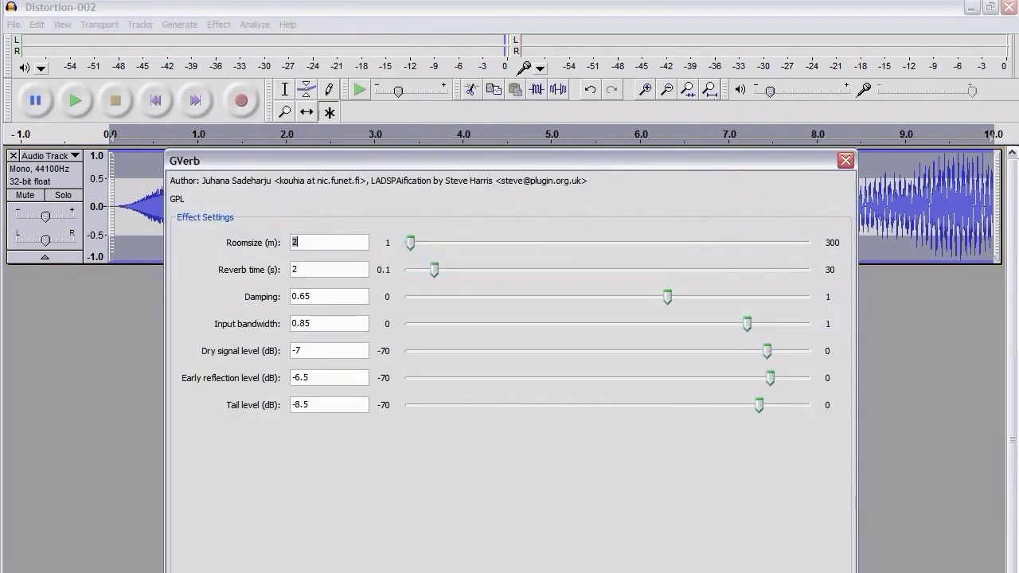
key(Return)
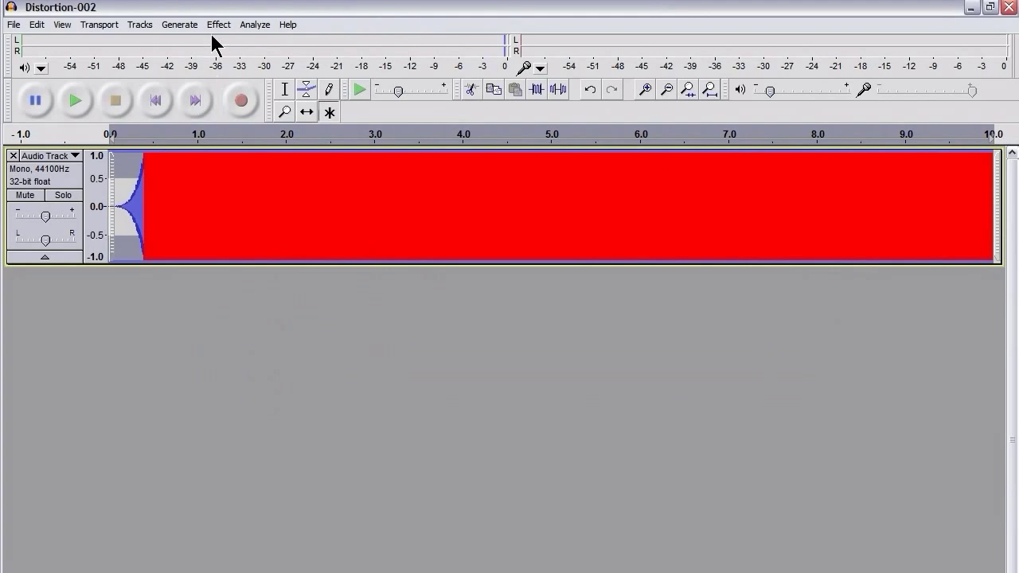
Boost the track to a 6 dB new peak with clipping allowed
click(217, 25)
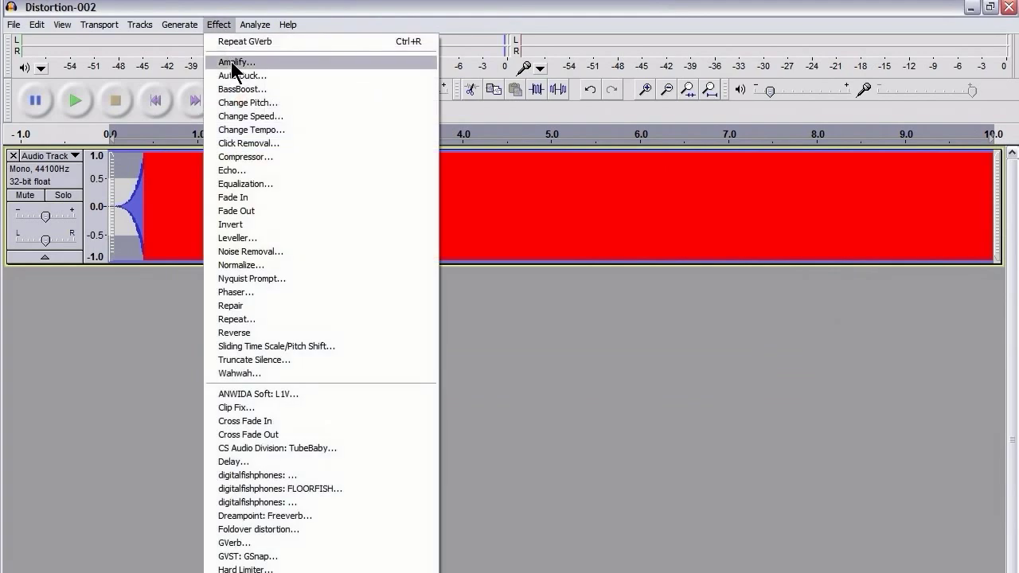
click(234, 63)
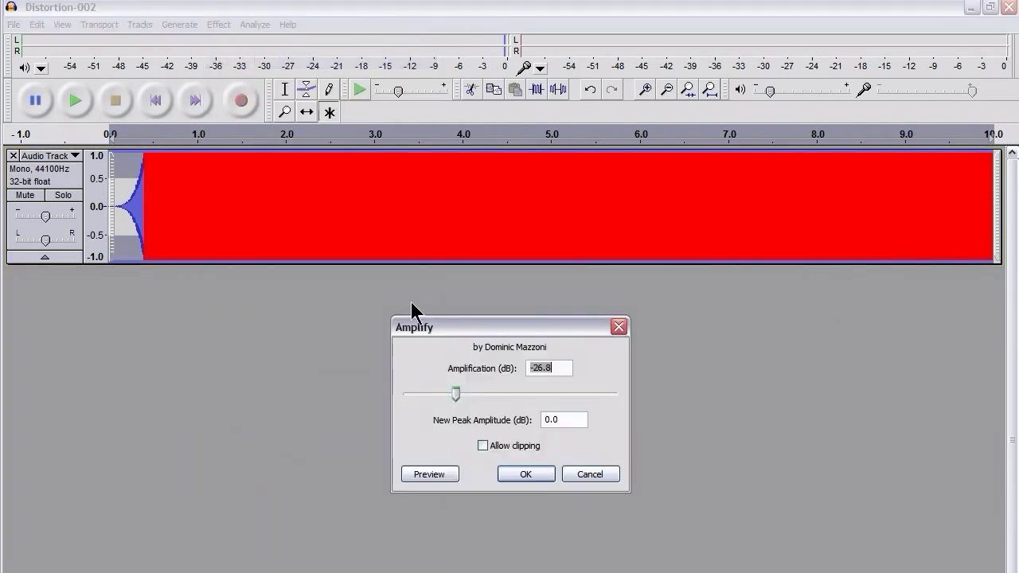
click(572, 422)
text(6)
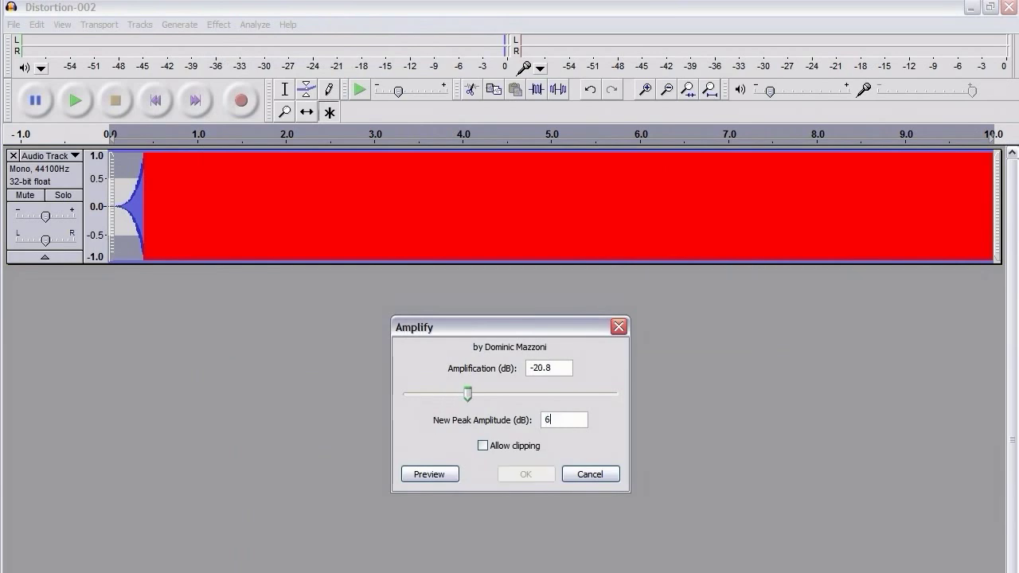
click(516, 446)
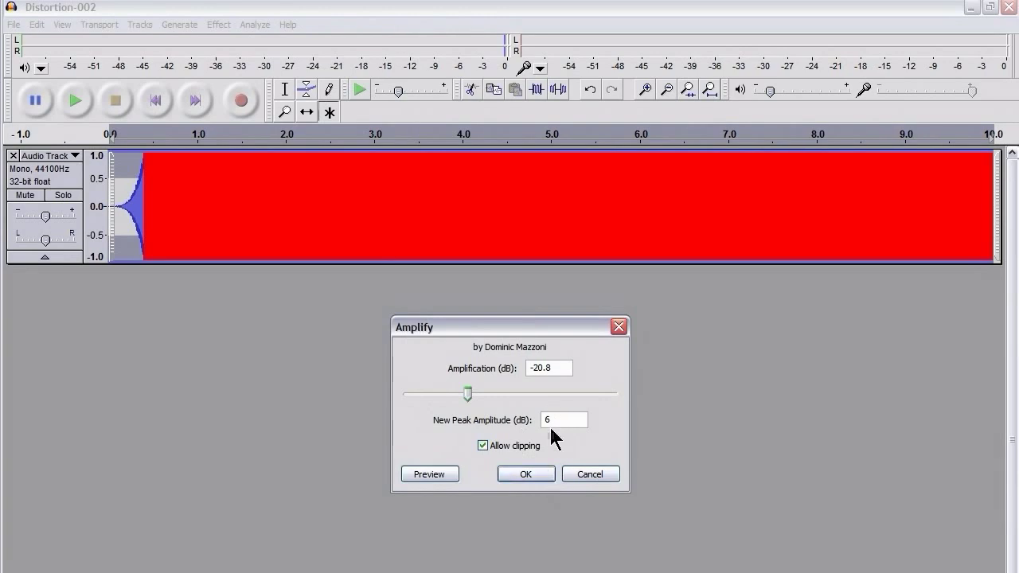
click(534, 474)
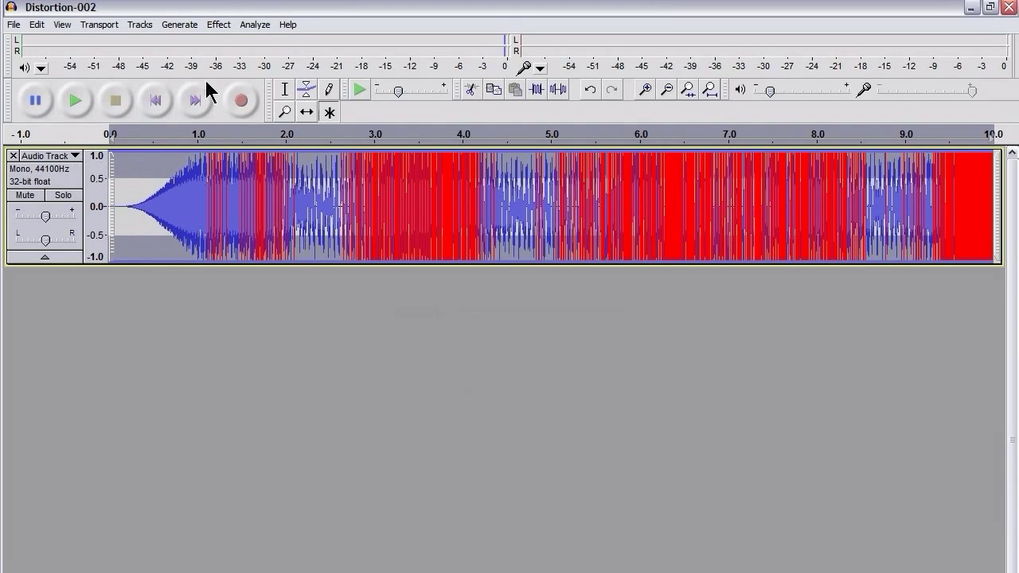
Hard-limit the track, then lower it by 15 dB with Amplify
click(218, 24)
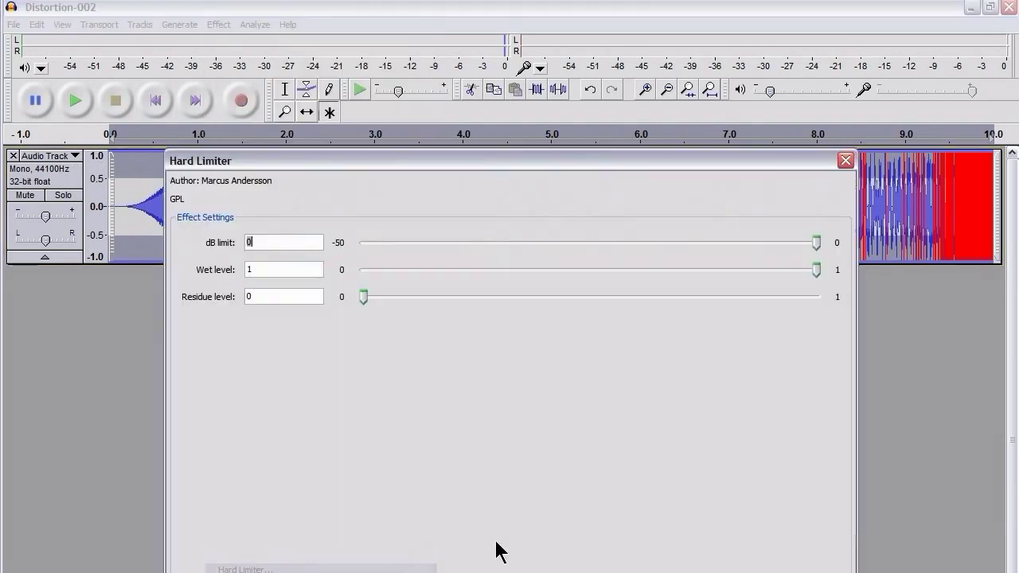
key(Return)
click(218, 23)
click(232, 64)
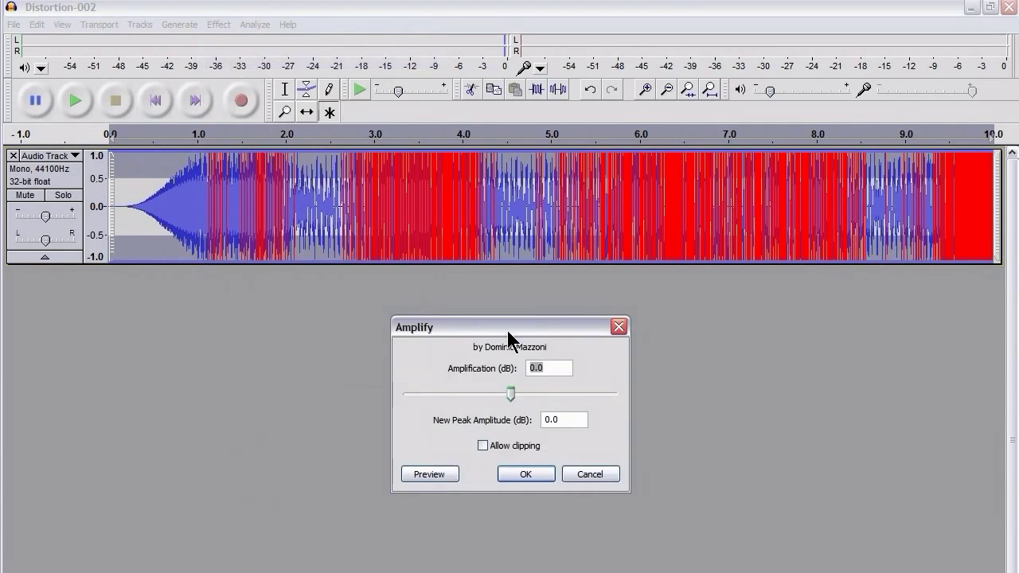
text(-15)
key(Return)
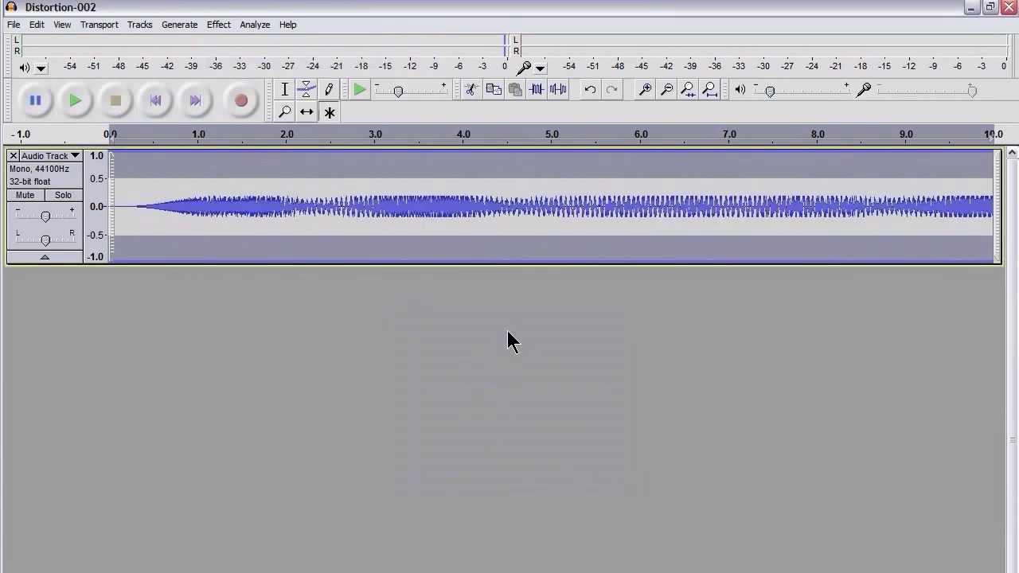
Repair clipped peaks with Clip Fix at a 99% threshold and add GVerb reverb again
click(221, 26)
click(321, 406)
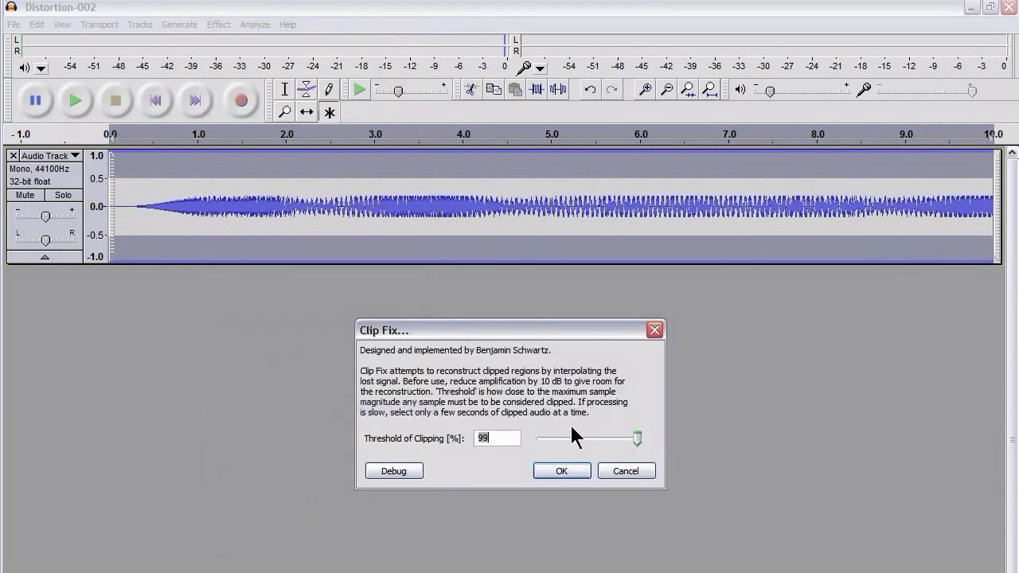
click(561, 470)
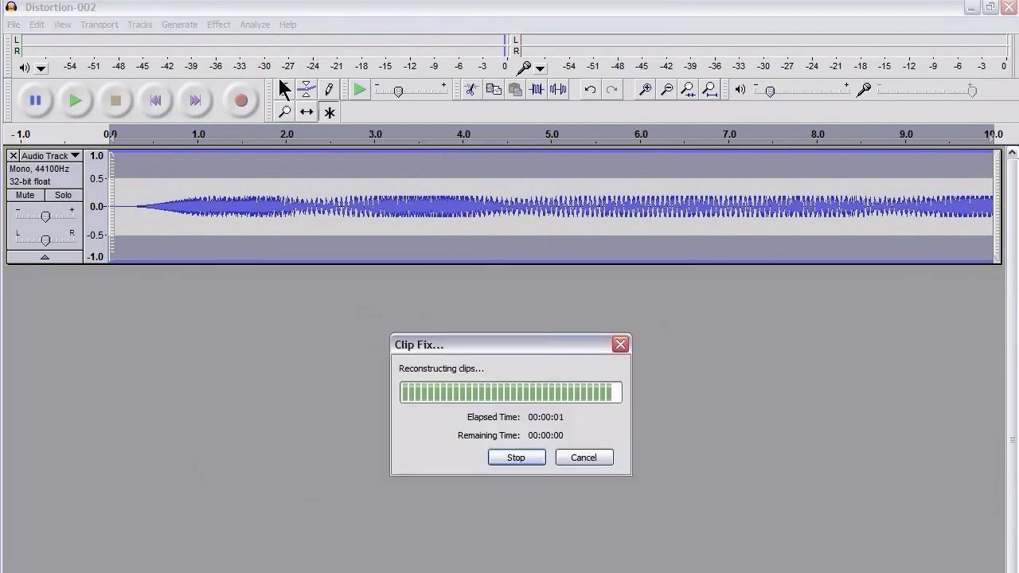
click(219, 24)
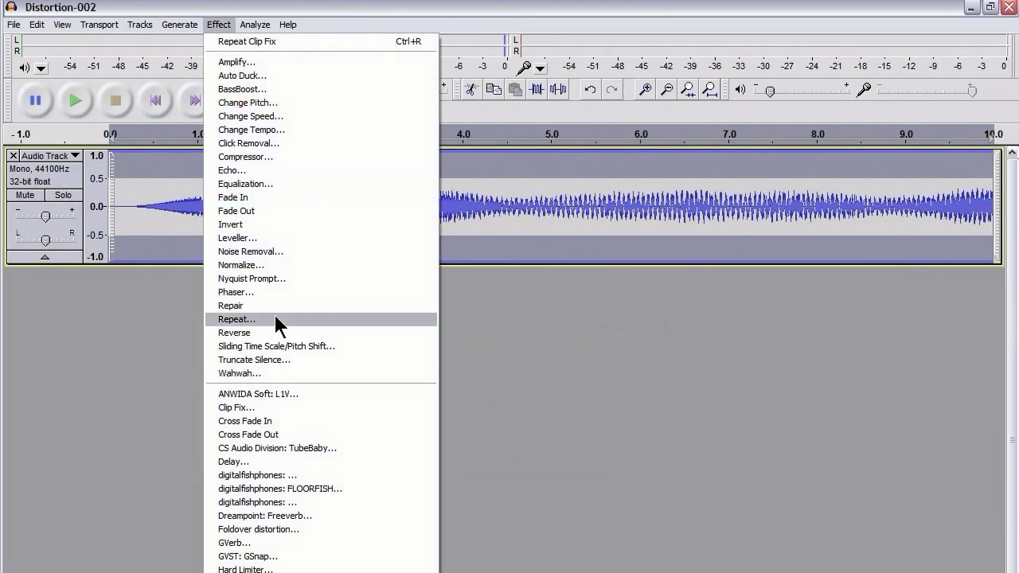
click(265, 544)
key(Return)
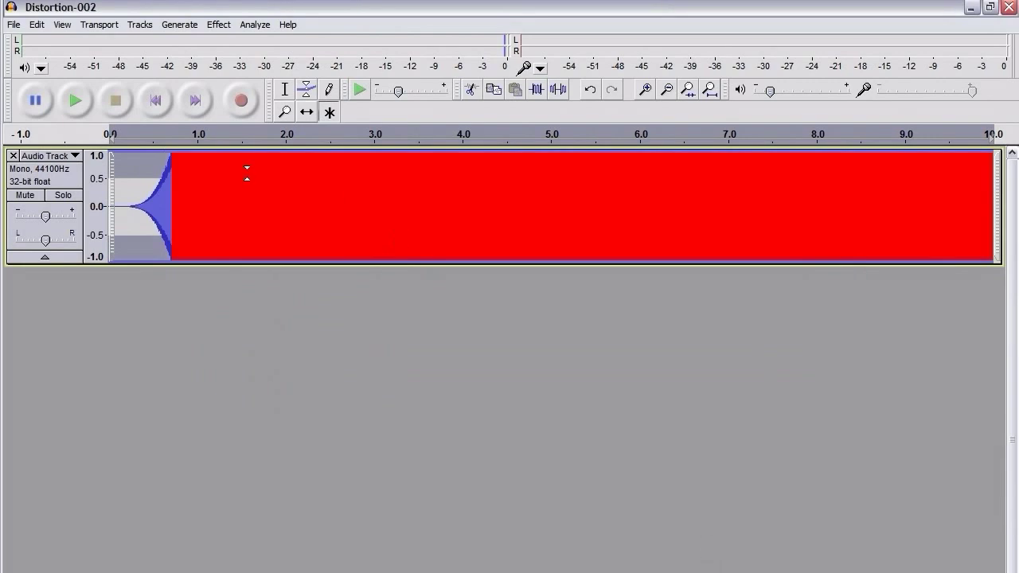
Amplify the track by -18 dB and play back the result
click(223, 24)
click(230, 63)
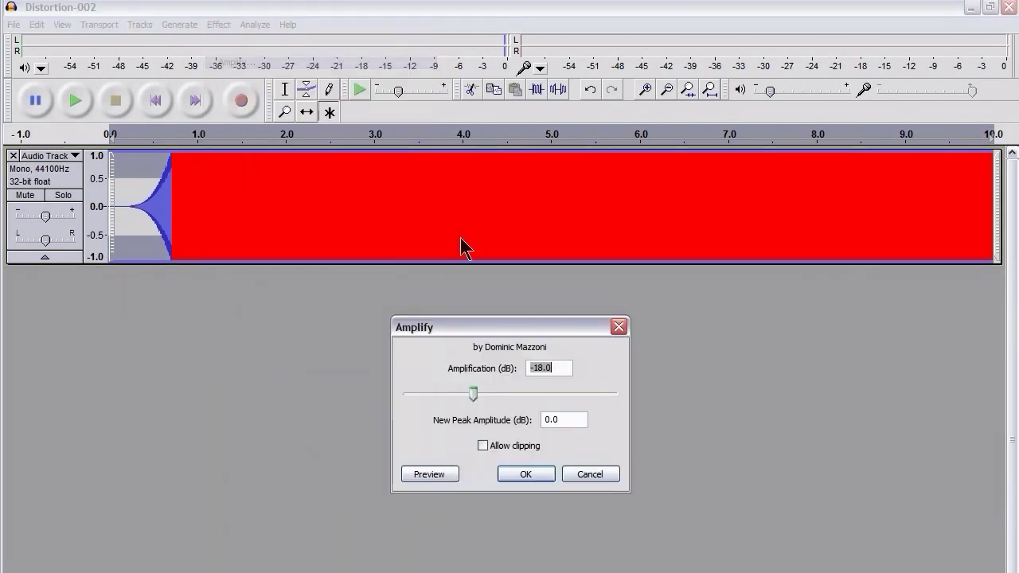
click(525, 475)
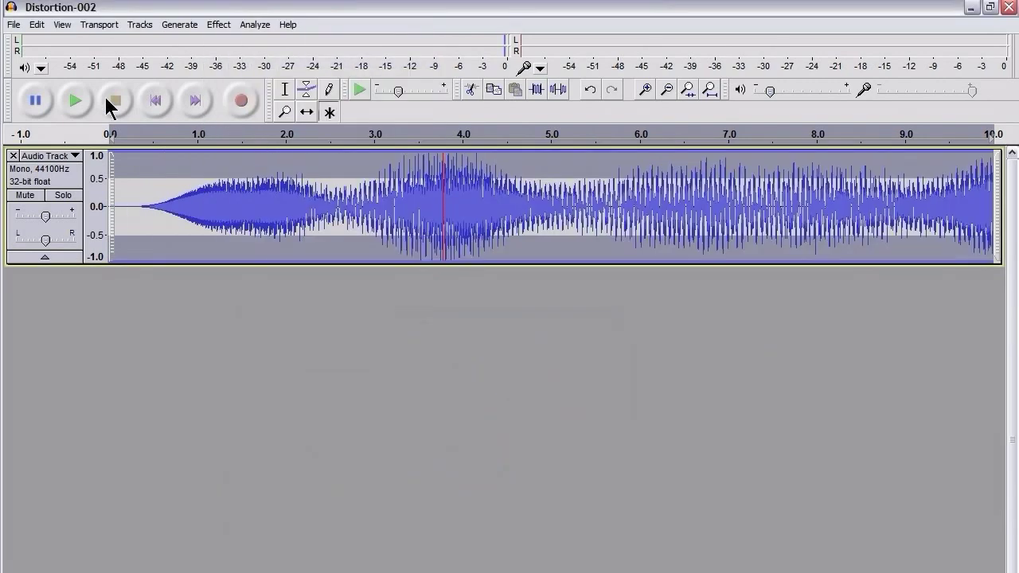
click(75, 103)
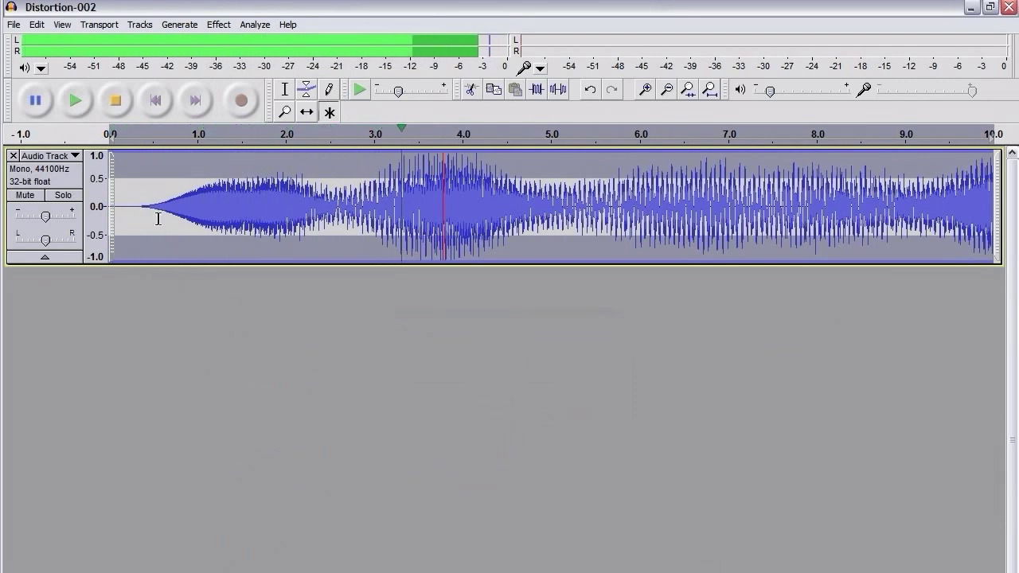
click(117, 102)
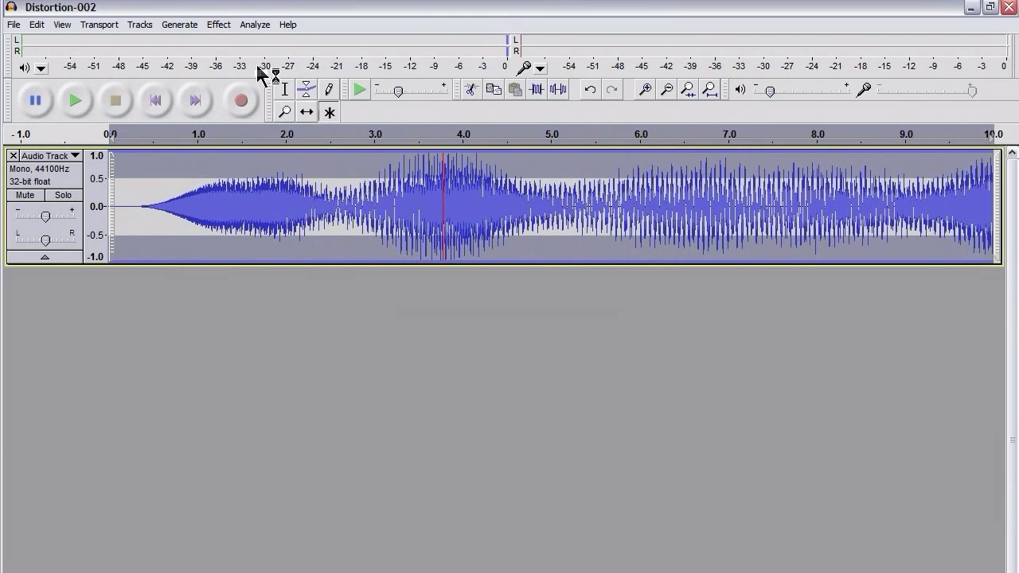
click(219, 26)
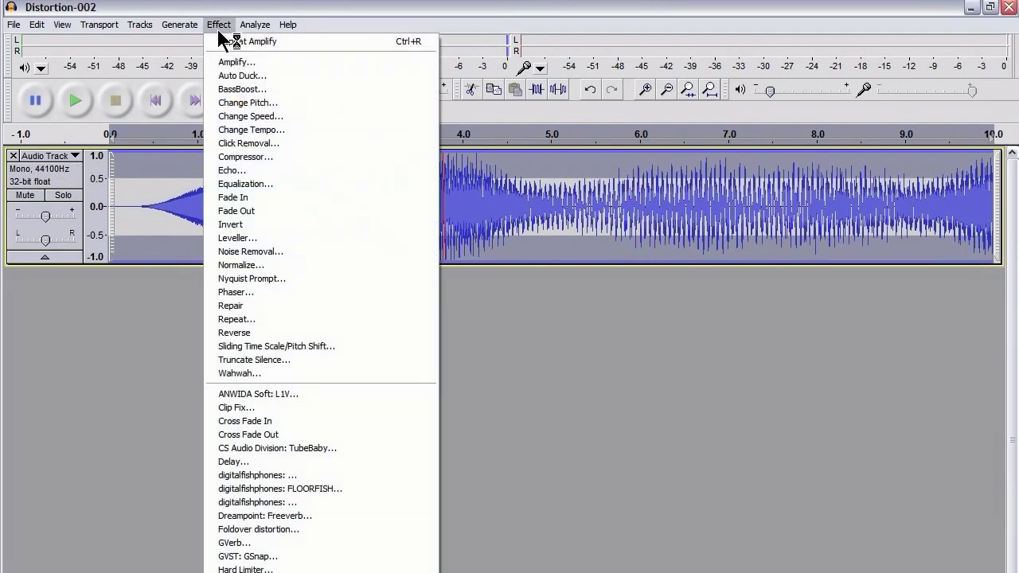
Apply the Compressor to the track and play back the 1.15–2.0 s stretch
click(259, 157)
click(610, 568)
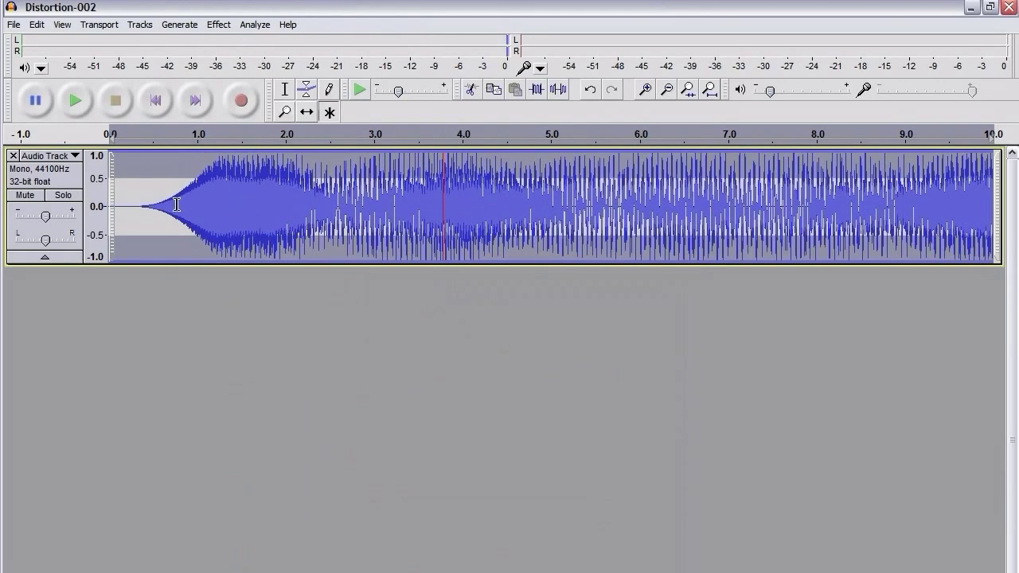
click(213, 203)
drag(213, 203, 289, 203)
click(77, 101)
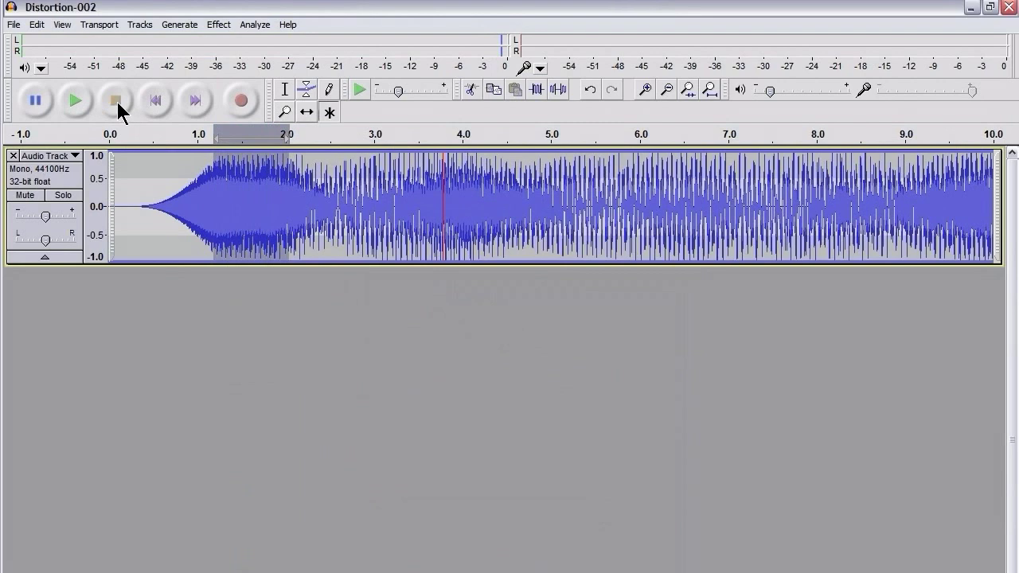
click(195, 204)
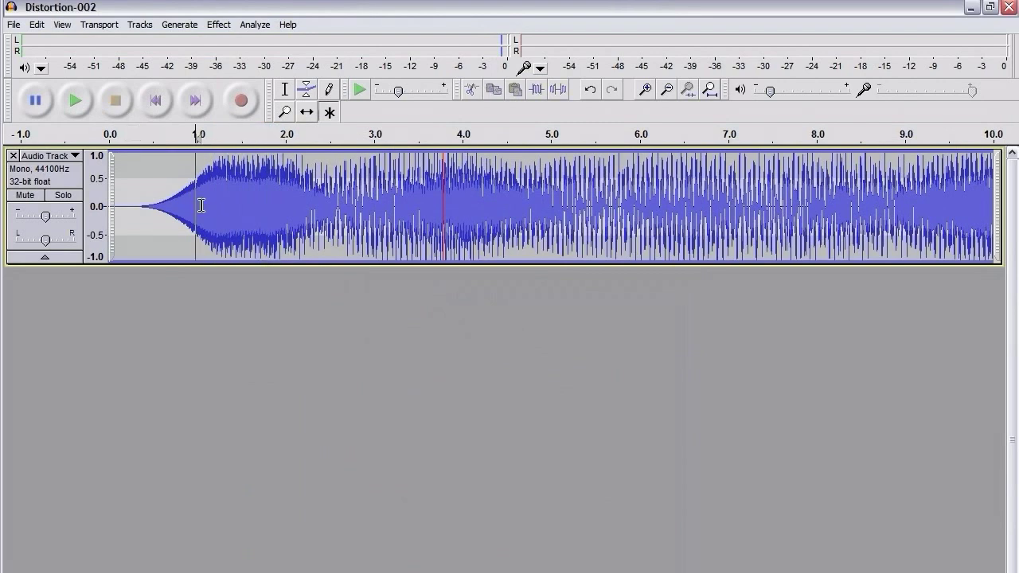